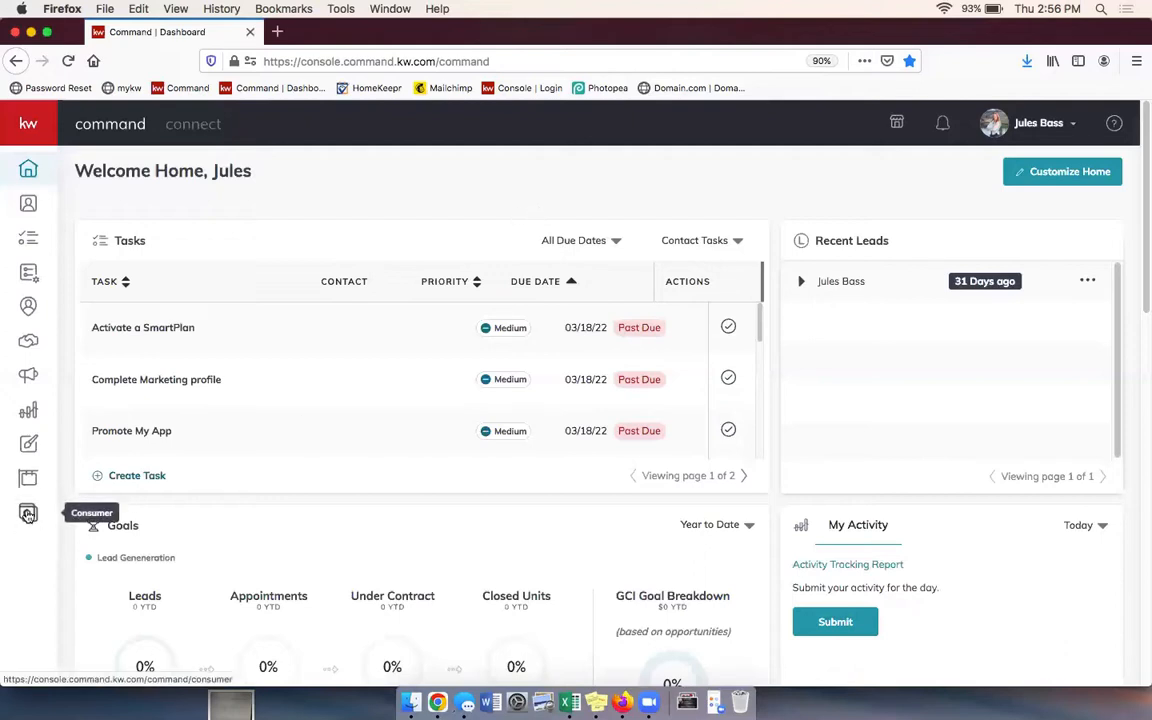
Step: From the Consumer area, create a new page as a landing page to open its blank editor
click(28, 126)
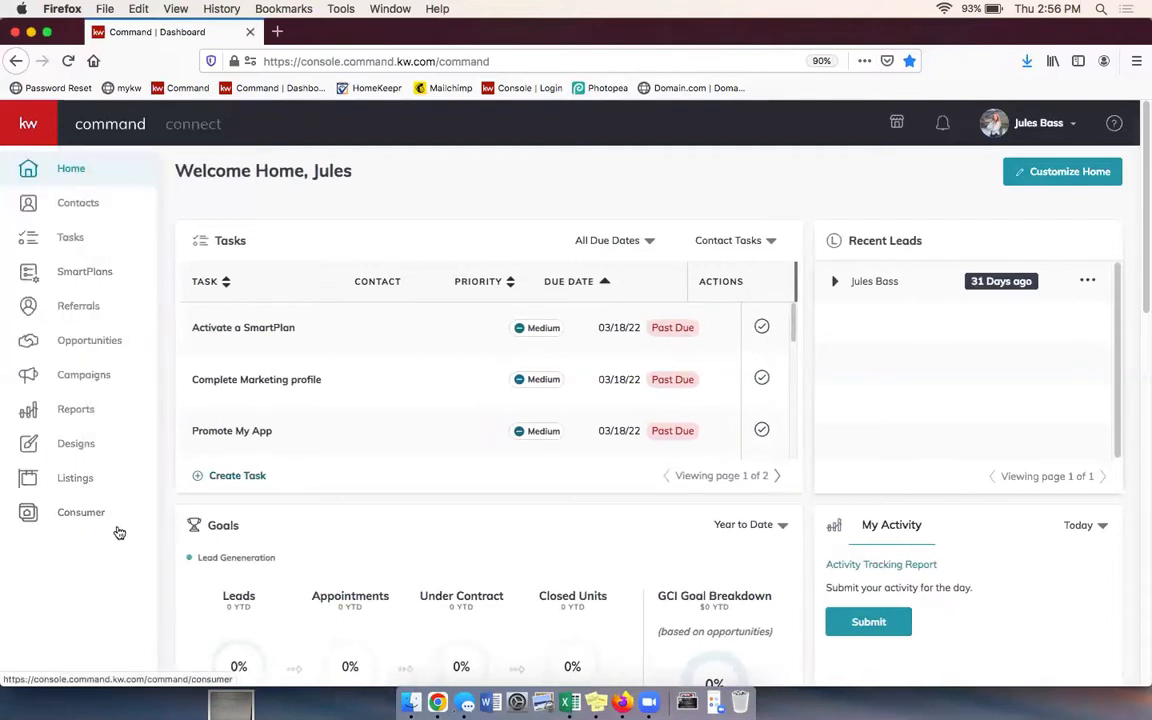
click(111, 522)
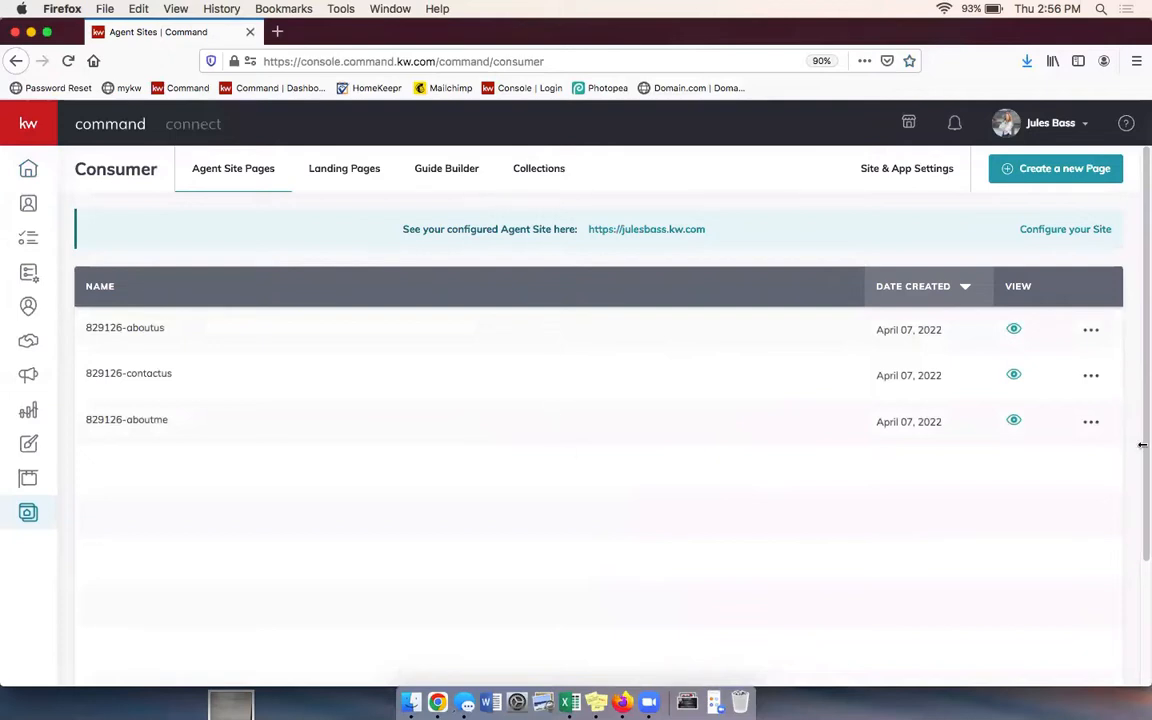
click(1079, 170)
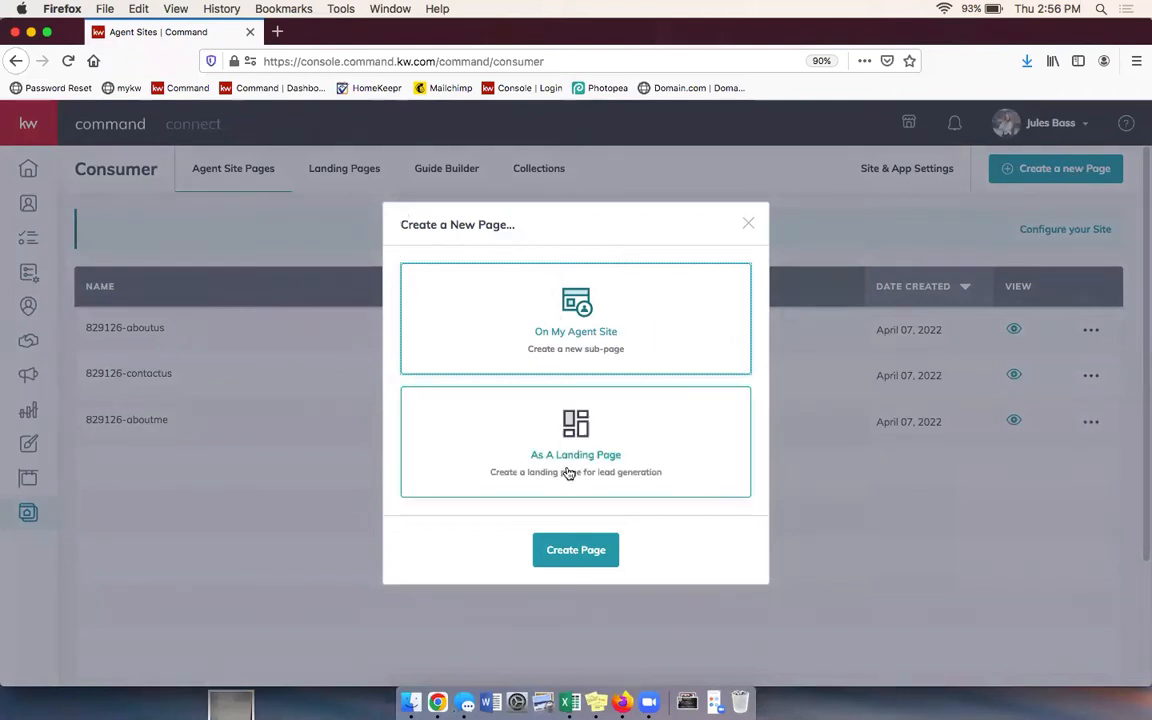
click(669, 465)
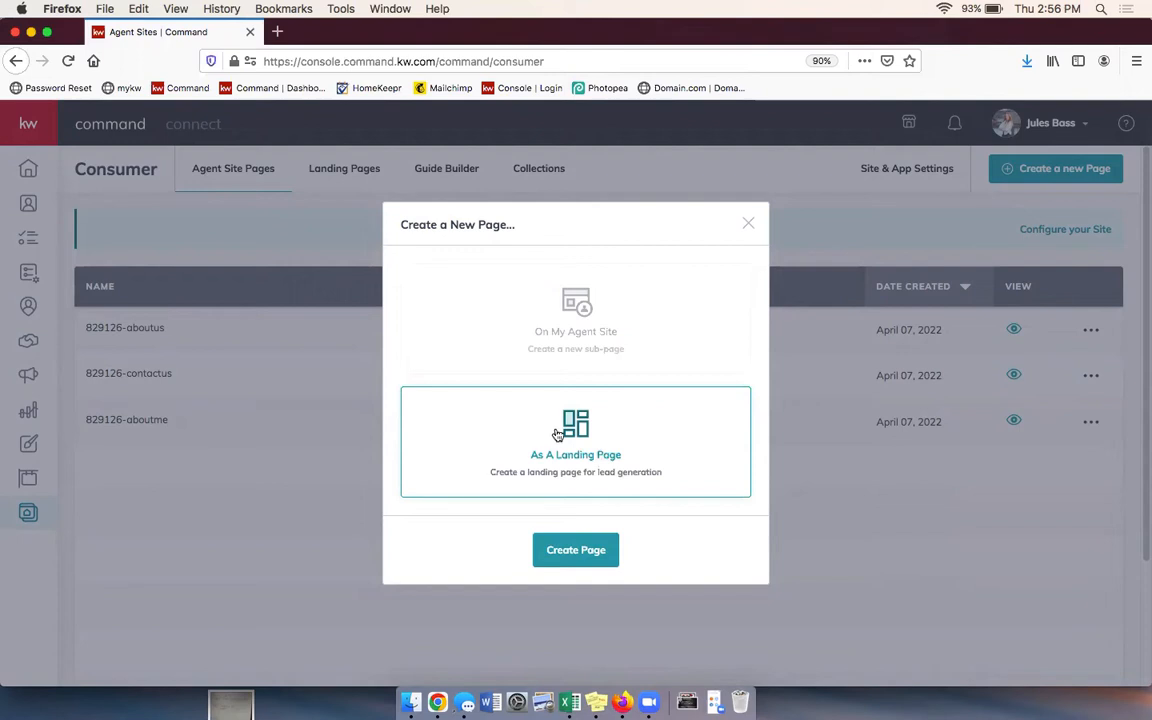
click(584, 553)
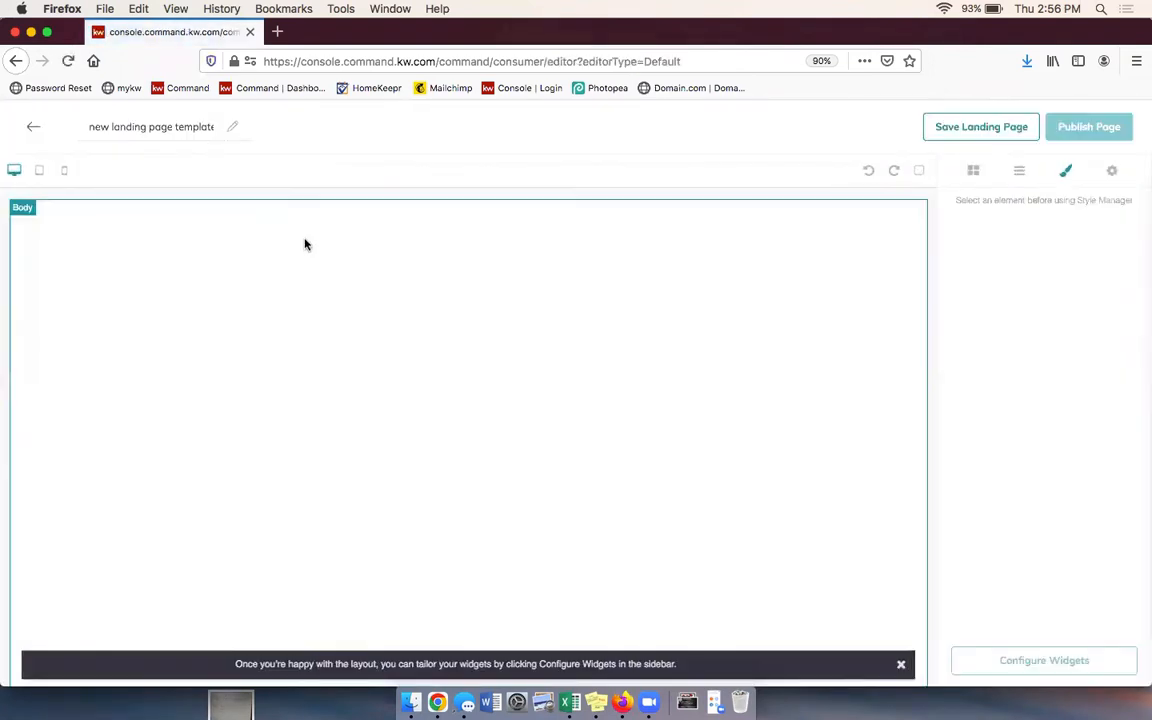
Step: Replace the placeholder title 'new landing page template' with 'Open House Sign In'
click(147, 126)
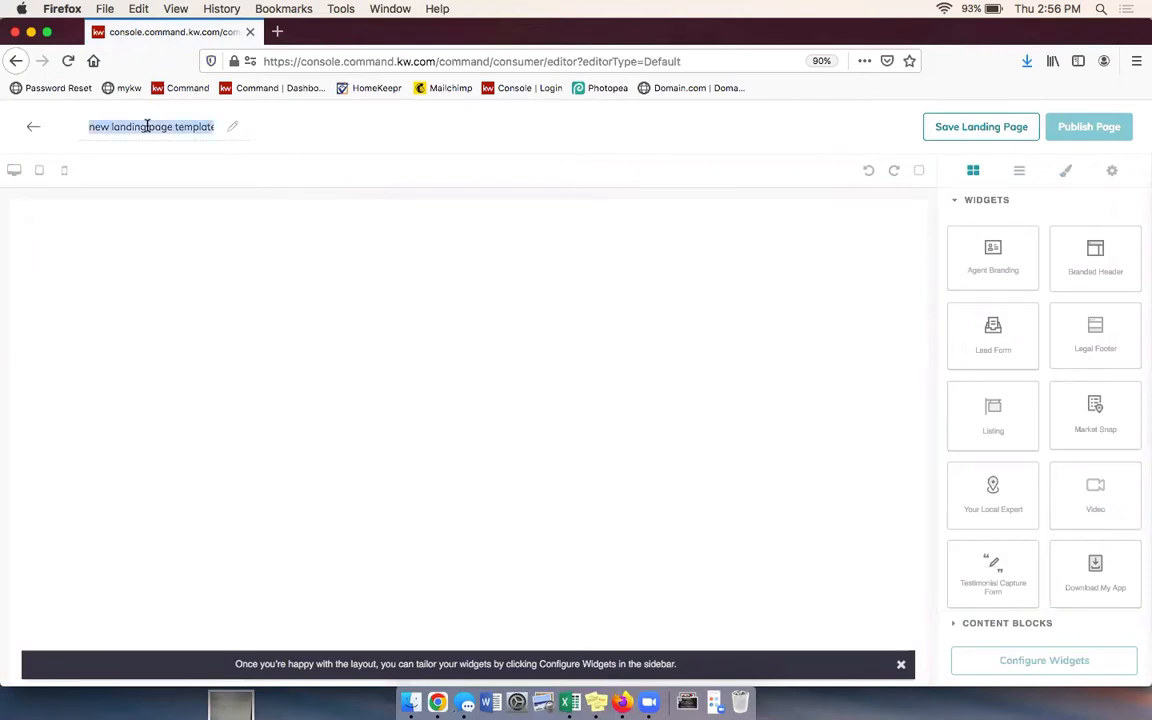
text(open House Sign)
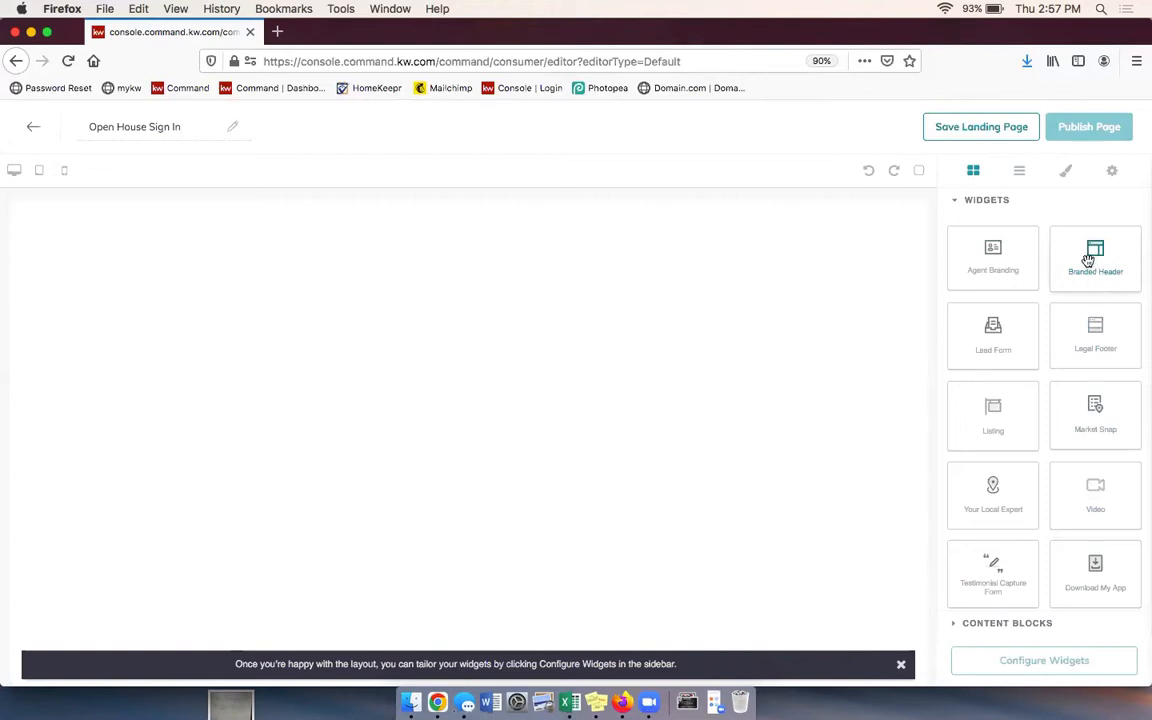
Step: Place a Branded Header widget with a Lead Form widget beneath it, dismissing the configure tip
drag(1091, 257, 653, 245)
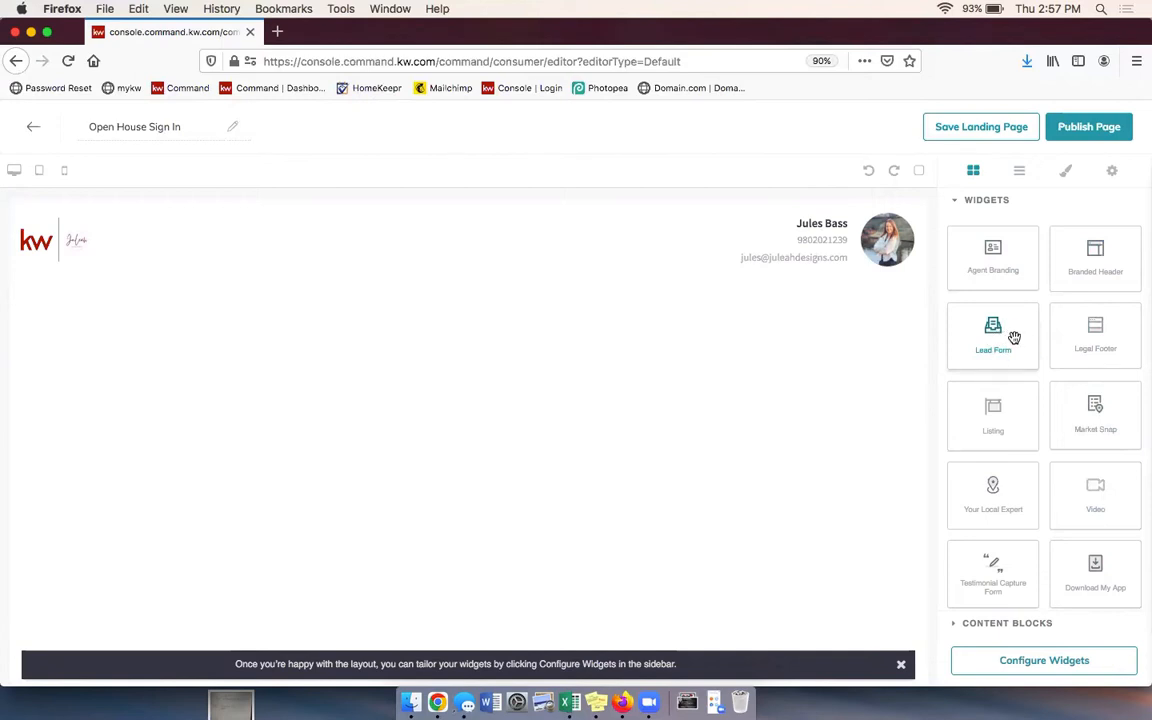
drag(1016, 337, 746, 334)
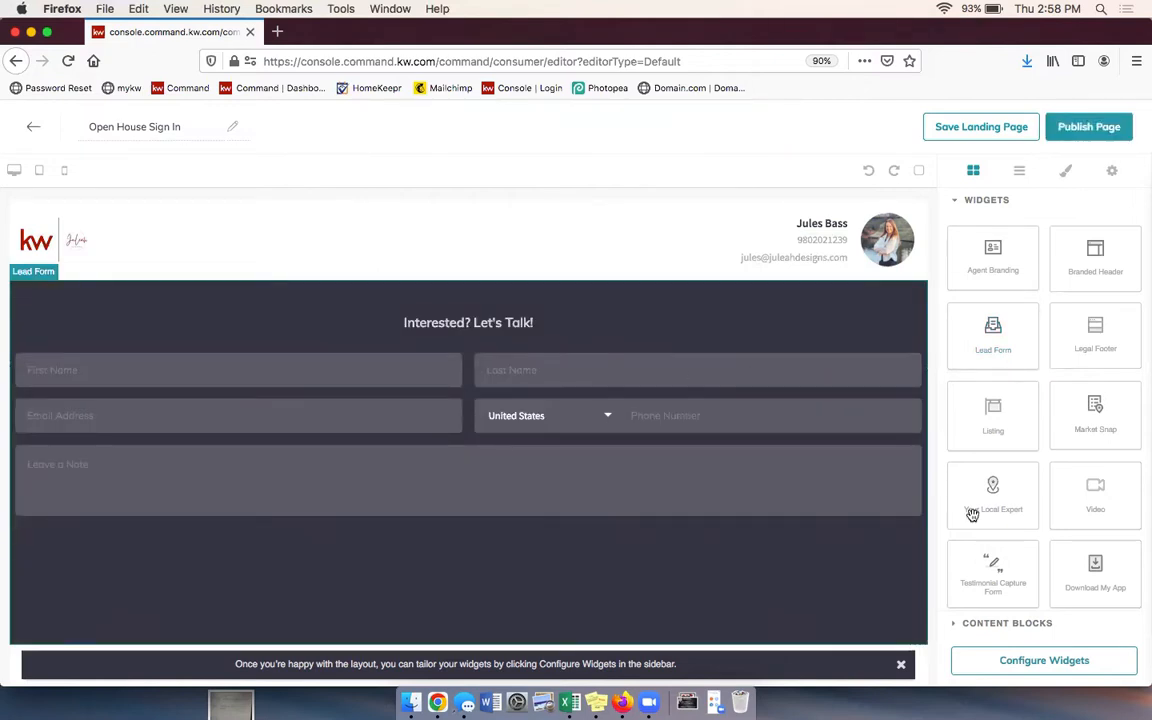
click(901, 665)
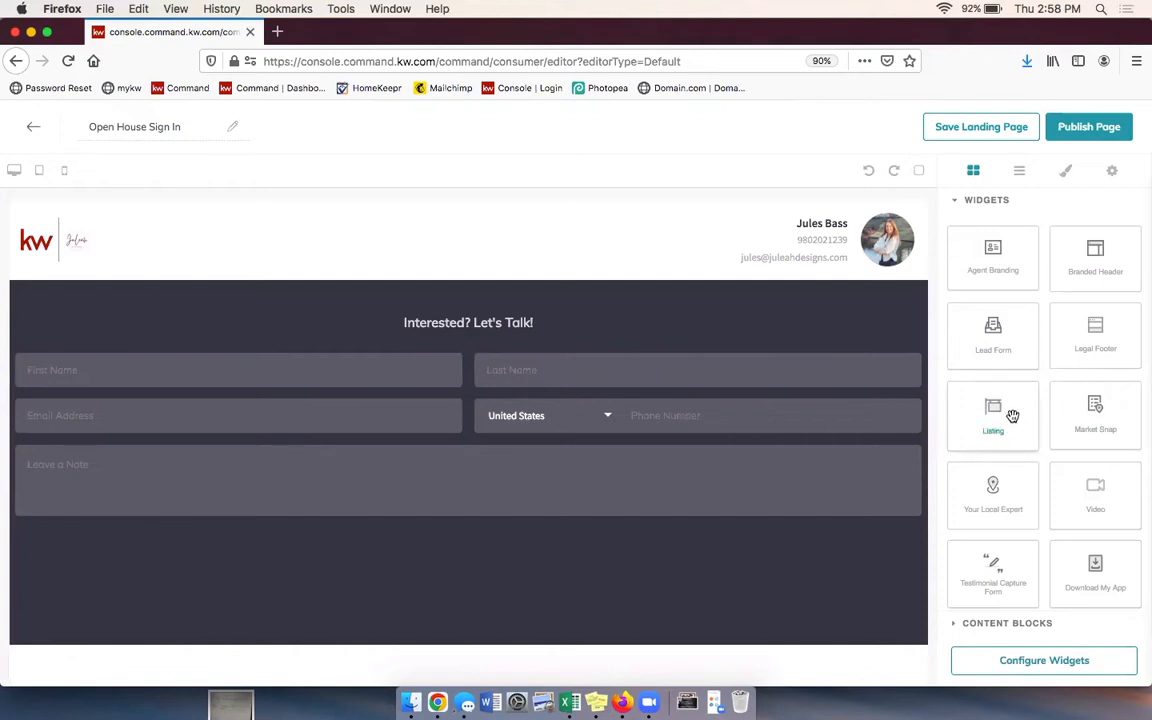
Step: Add a Listing widget below the lead form and review the sample $1,399,000 For Sale home
drag(1005, 417, 790, 673)
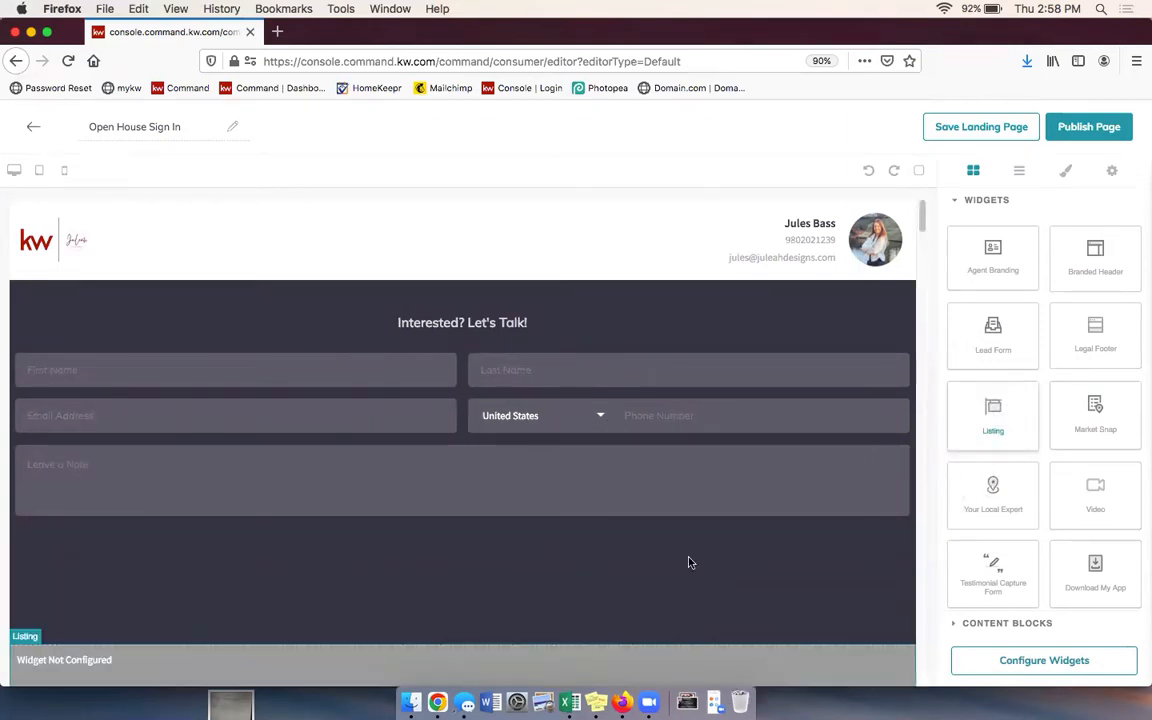
scroll(728, 471, down, 5)
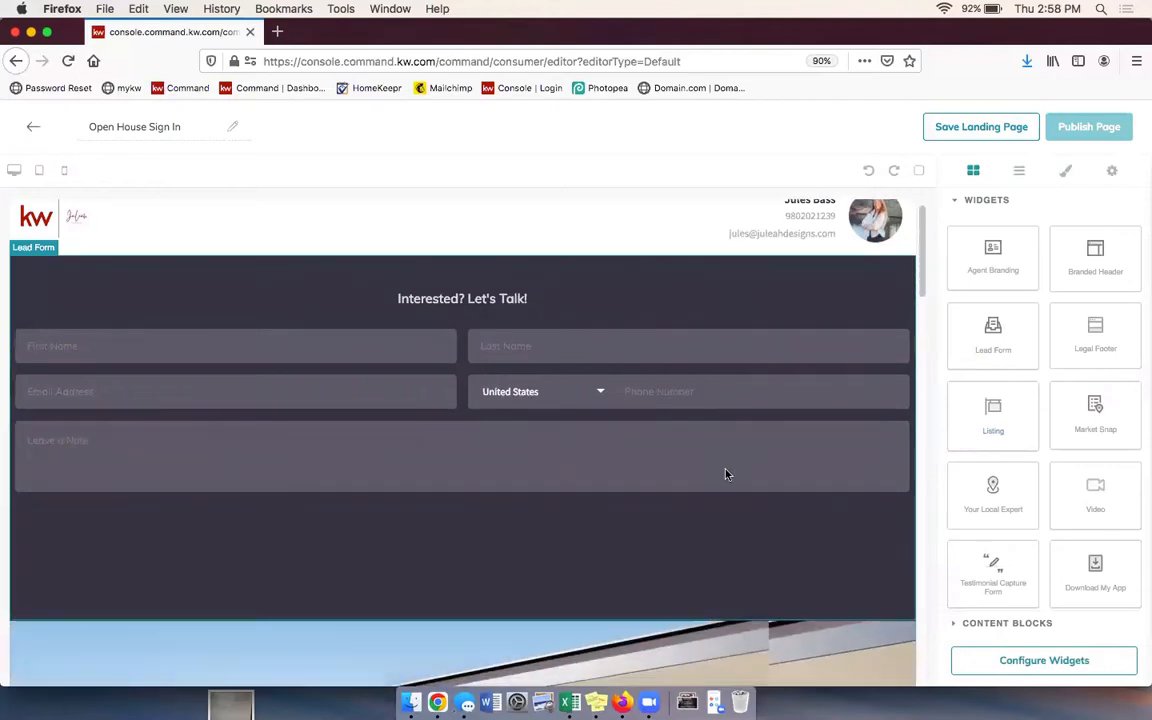
scroll(740, 493, down, 2)
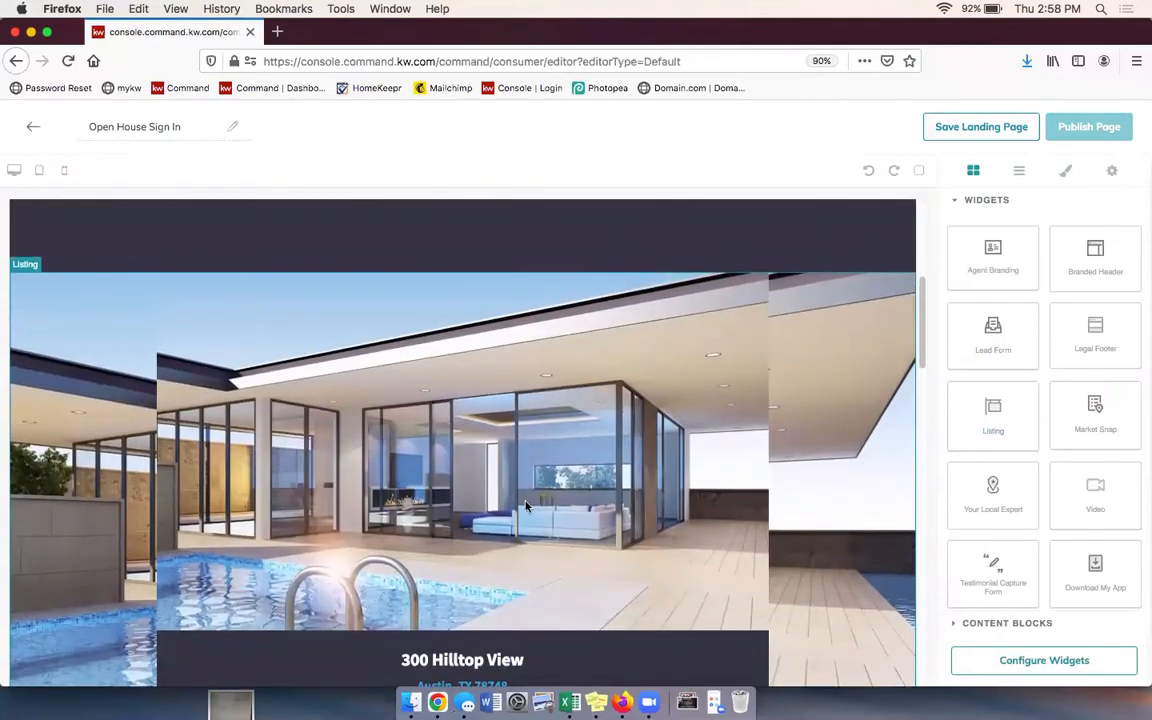
scroll(627, 500, down, 1)
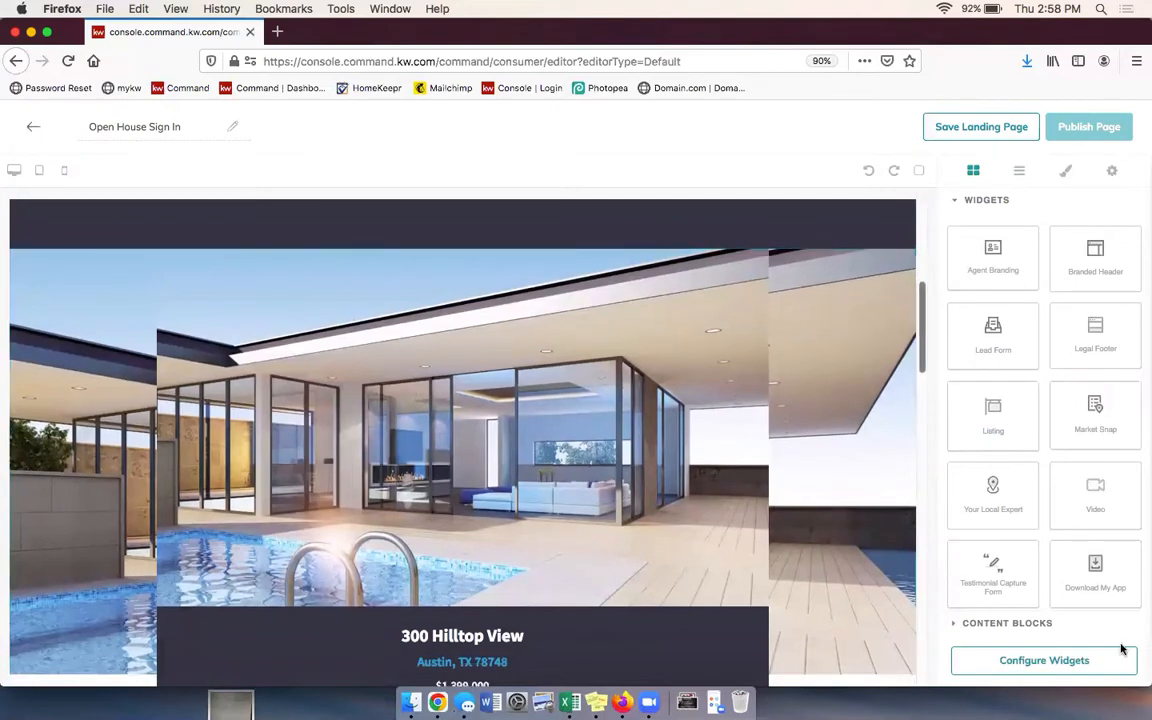
scroll(590, 495, down, 3)
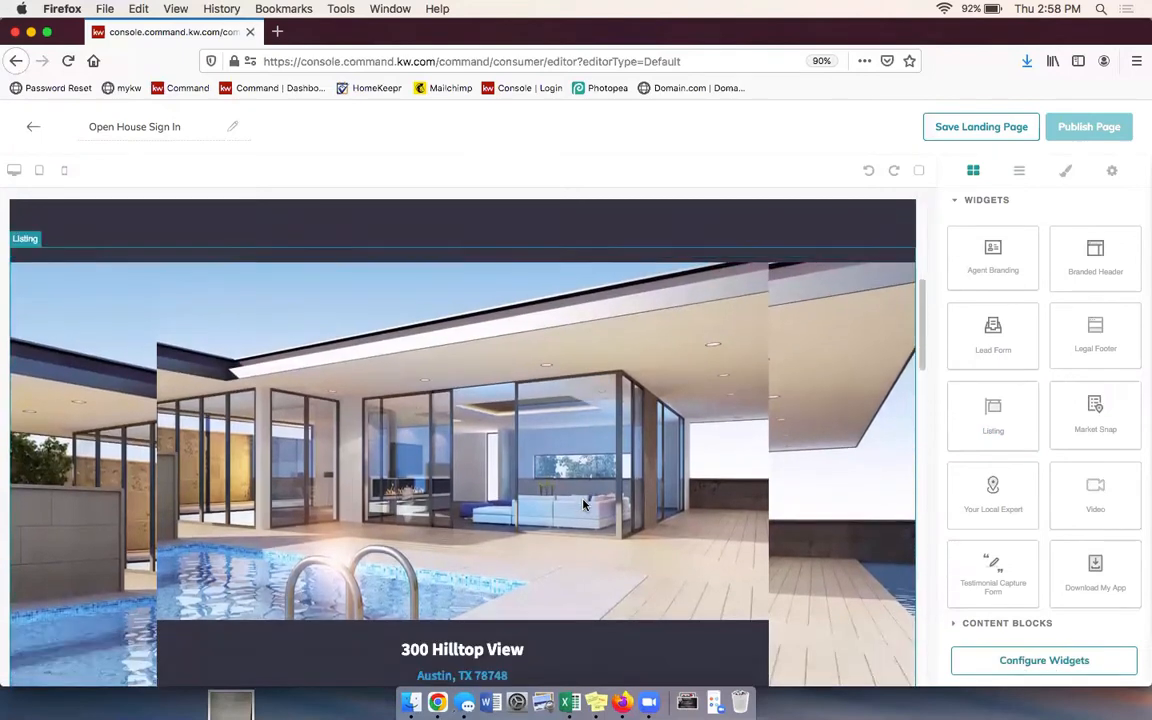
scroll(628, 489, up, 10)
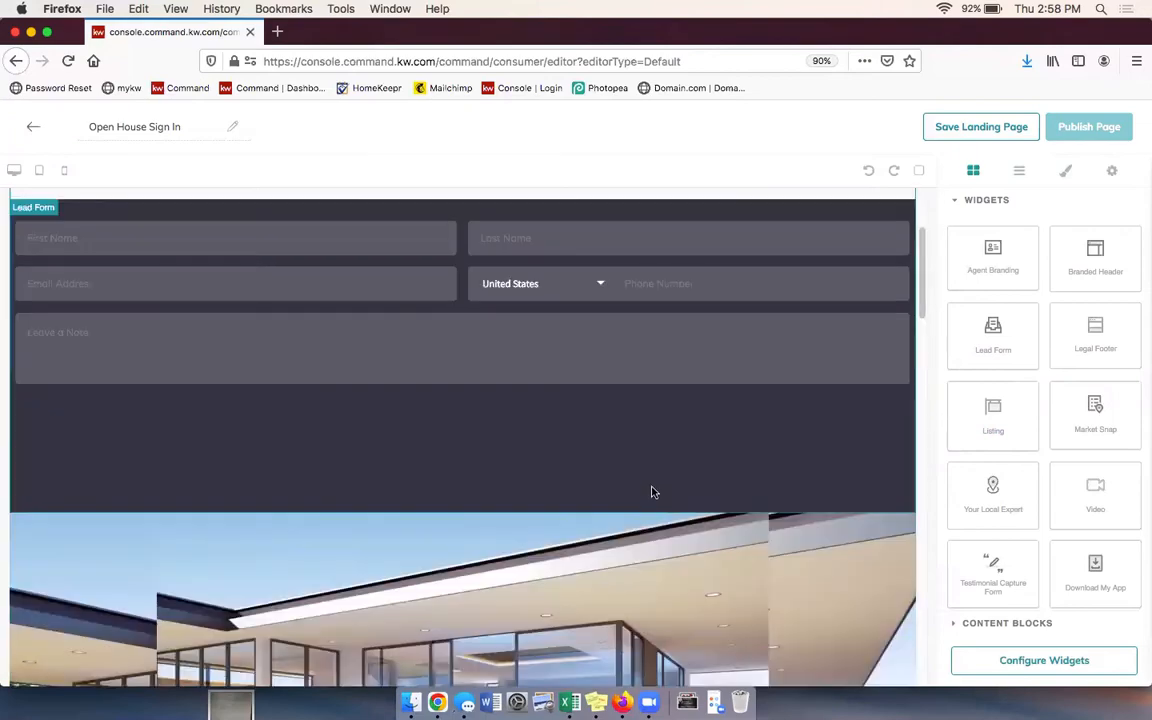
scroll(653, 488, down, 9)
scroll(692, 490, up, 15)
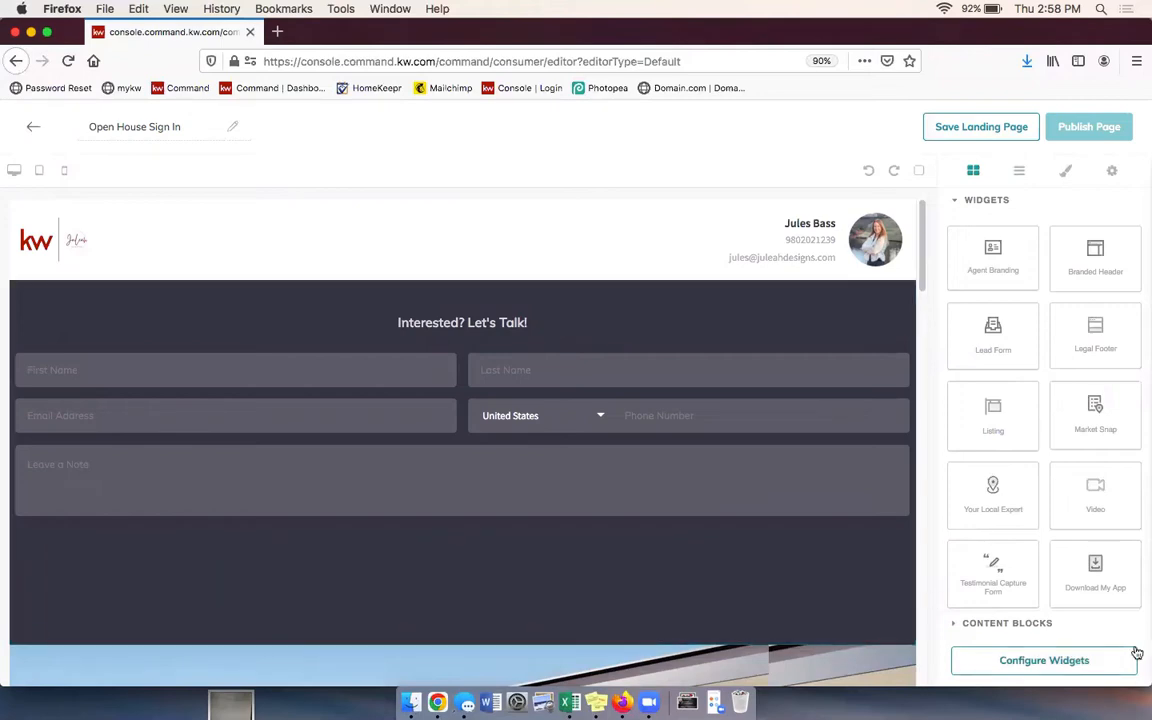
scroll(681, 300, down, 4)
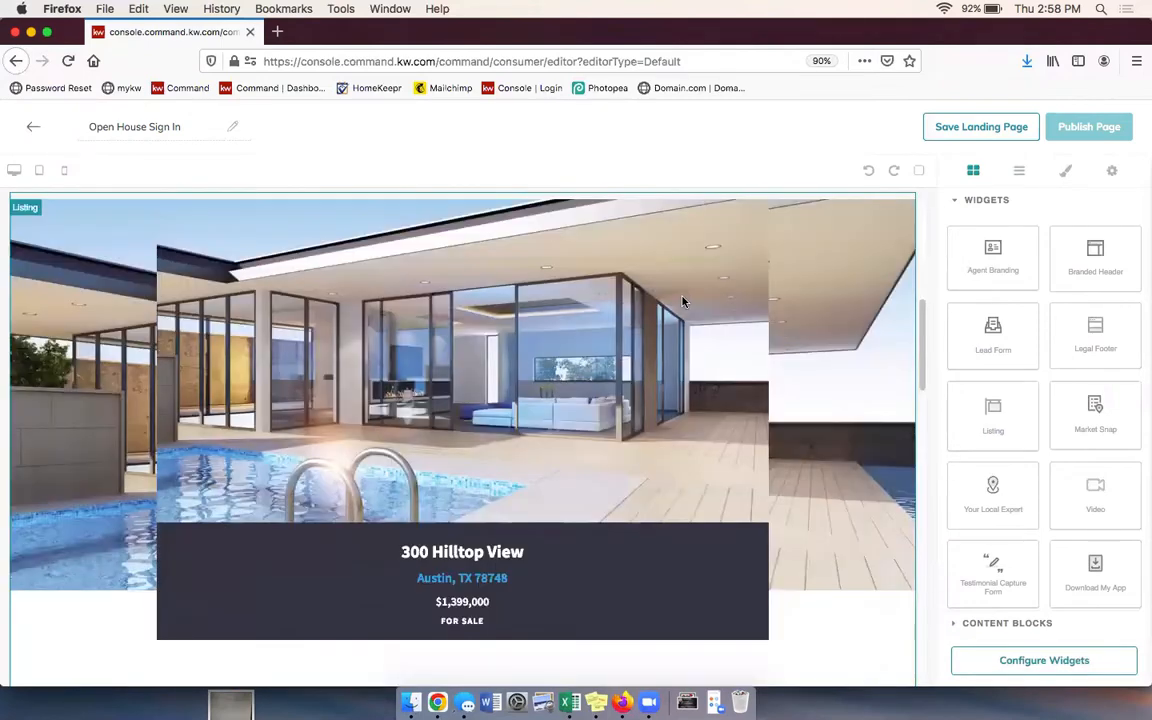
scroll(685, 302, up, 6)
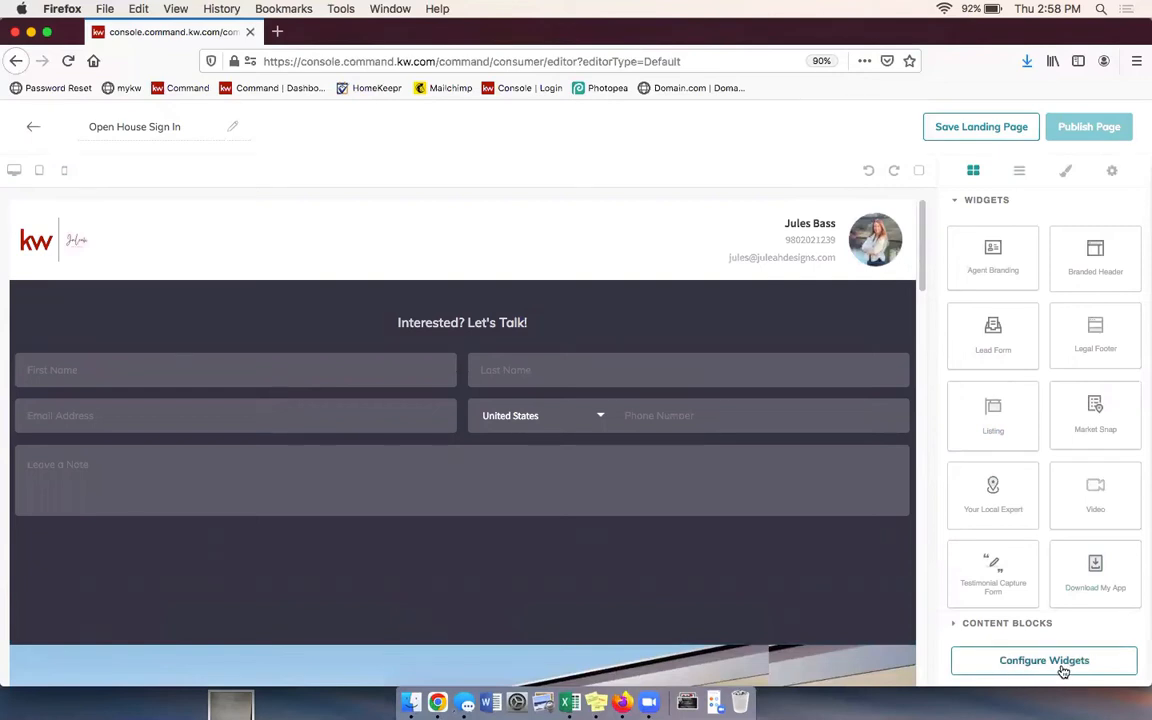
Step: Set the Branded Header's header text to 'Welcome to the Open House!' and apply it
click(1030, 663)
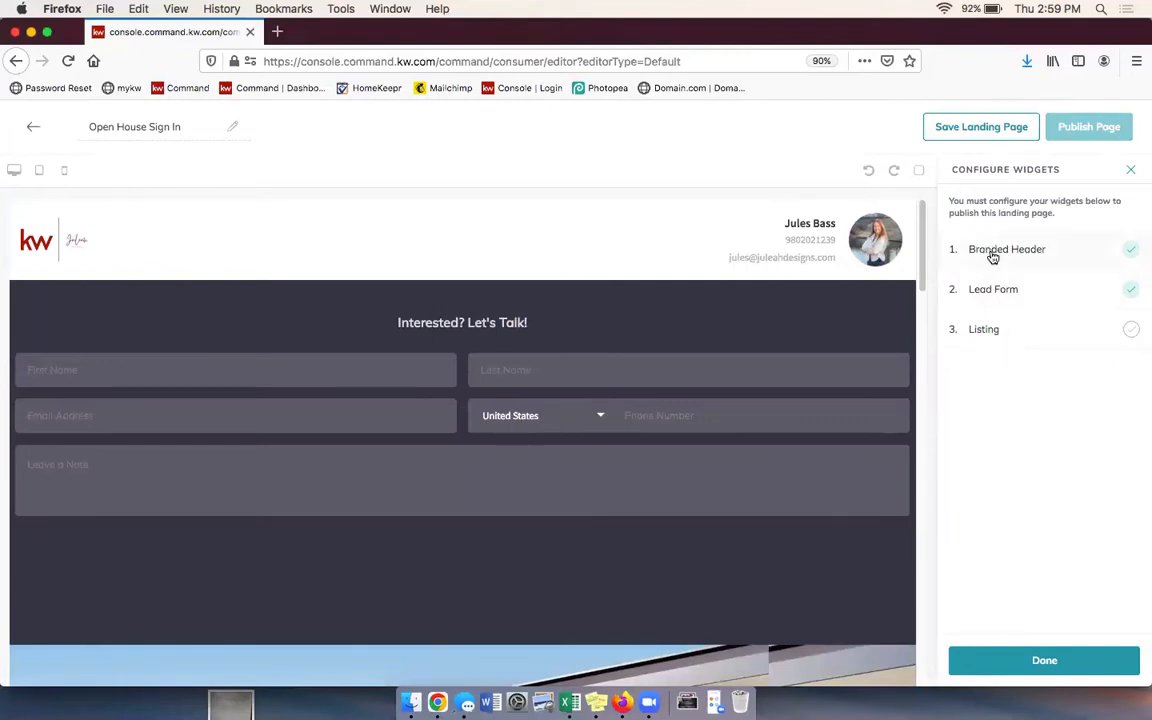
click(1032, 258)
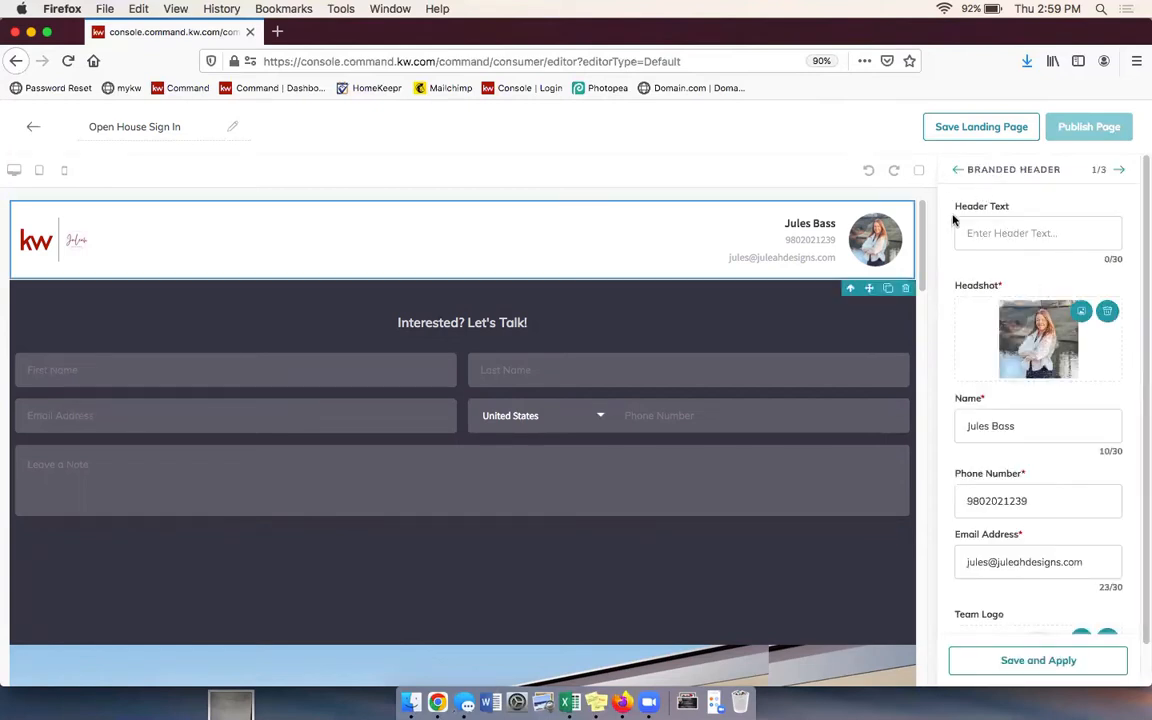
click(1054, 238)
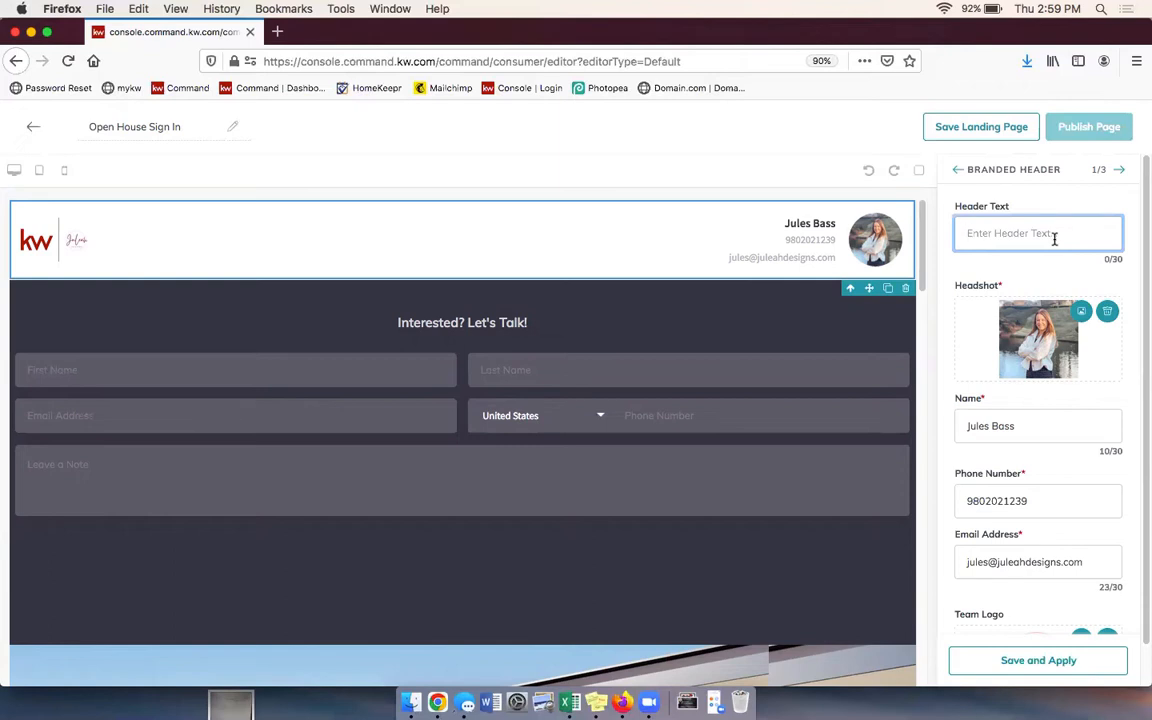
text(Welcome to the Open House!)
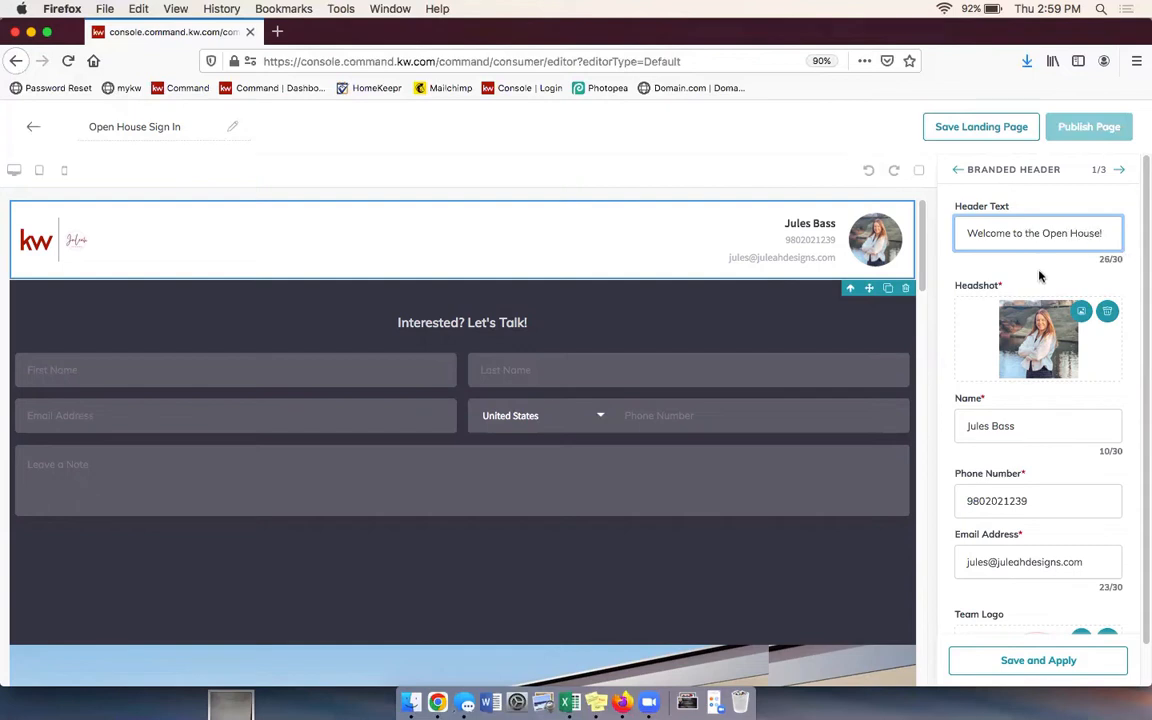
scroll(1040, 276, down, 1)
scroll(1040, 276, down, 2)
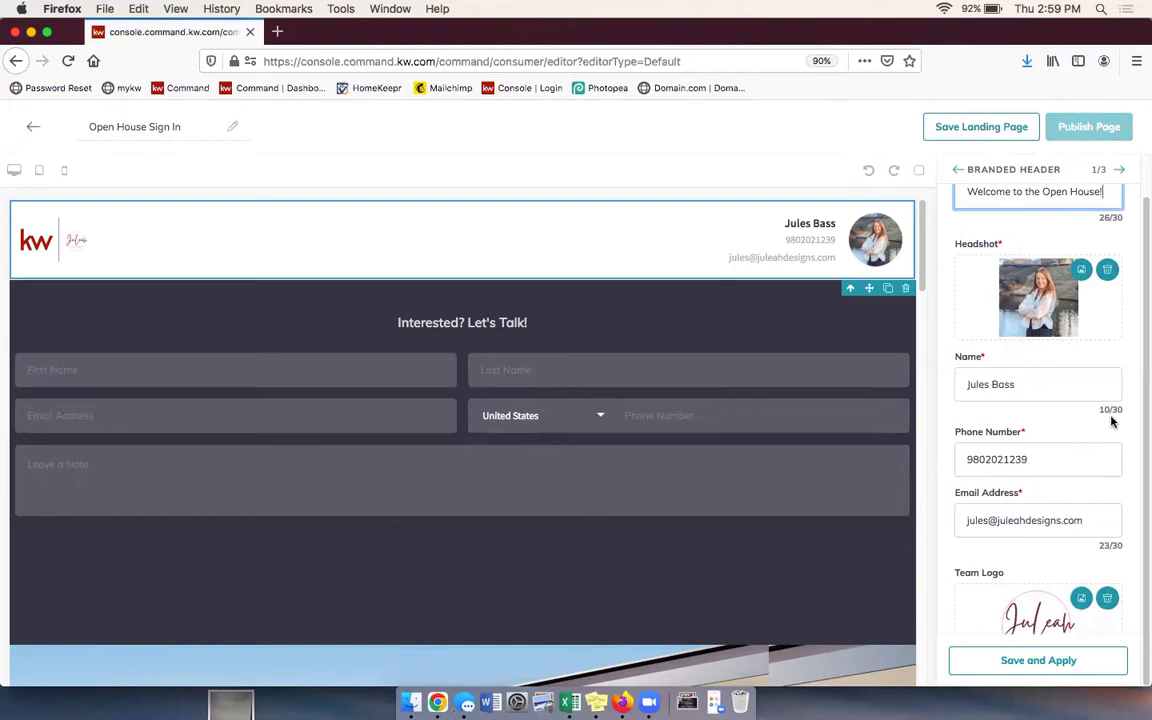
click(1050, 665)
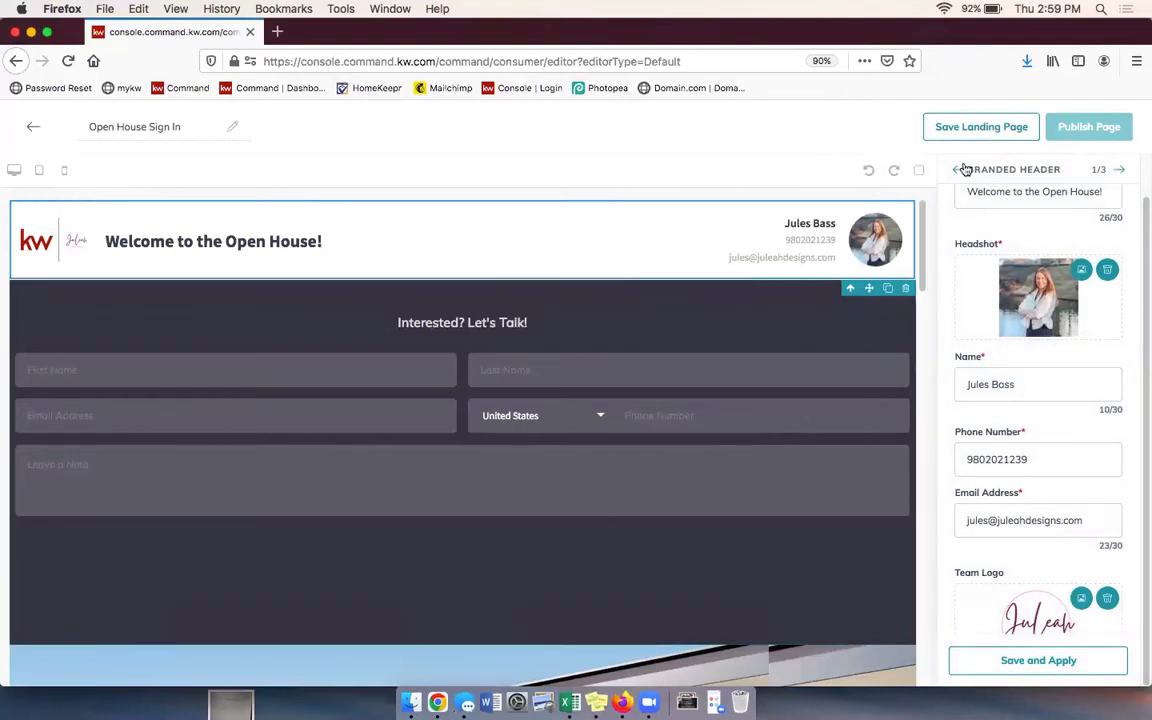
Step: Replace the Lead Form heading 'Interested? Let's Talk!' with 'Please enter your contact information below to sign in'
click(1121, 172)
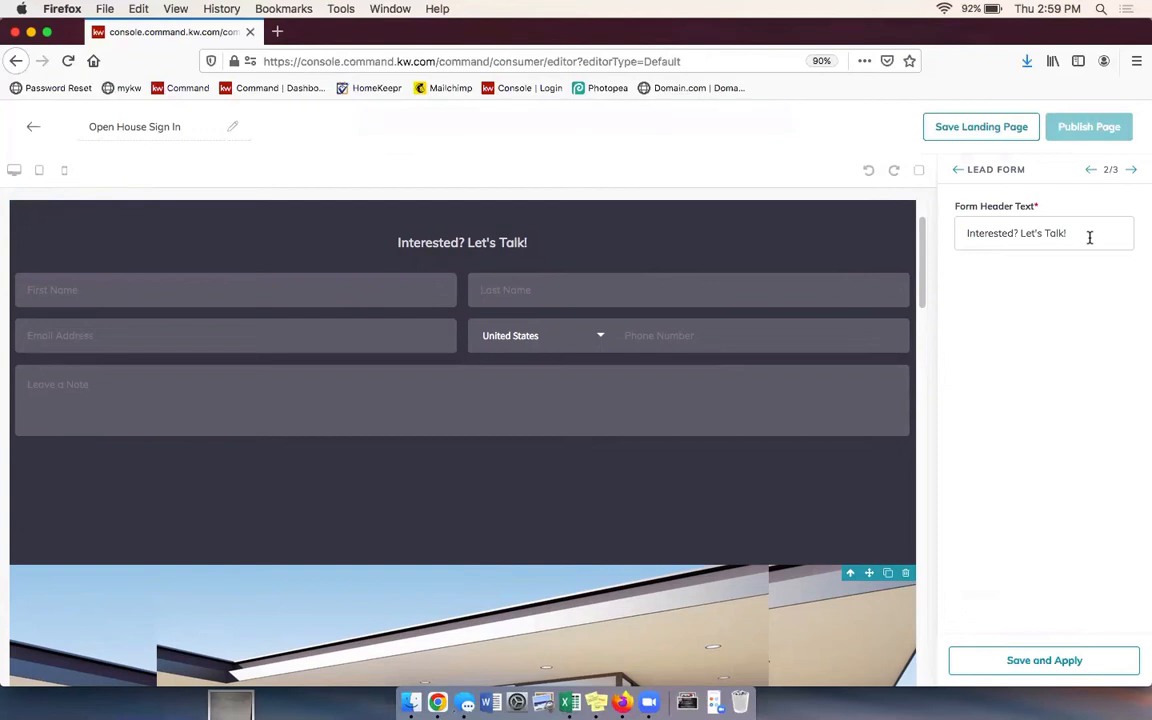
drag(1091, 235, 951, 231)
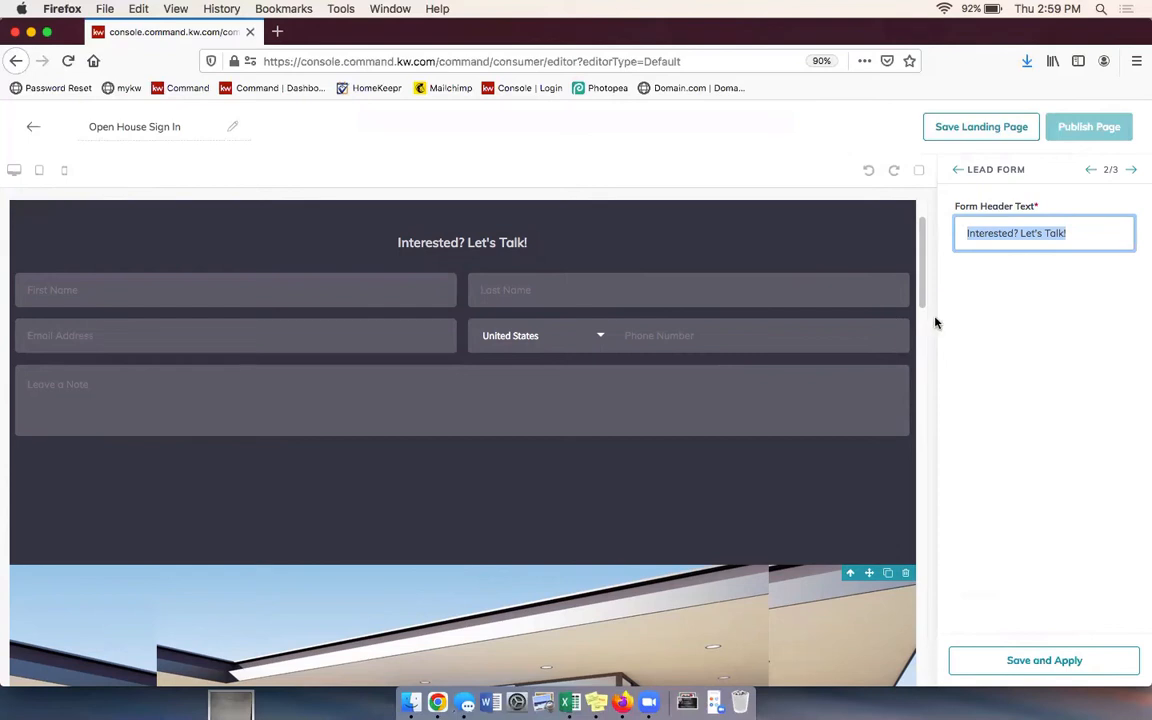
text(Pleas)
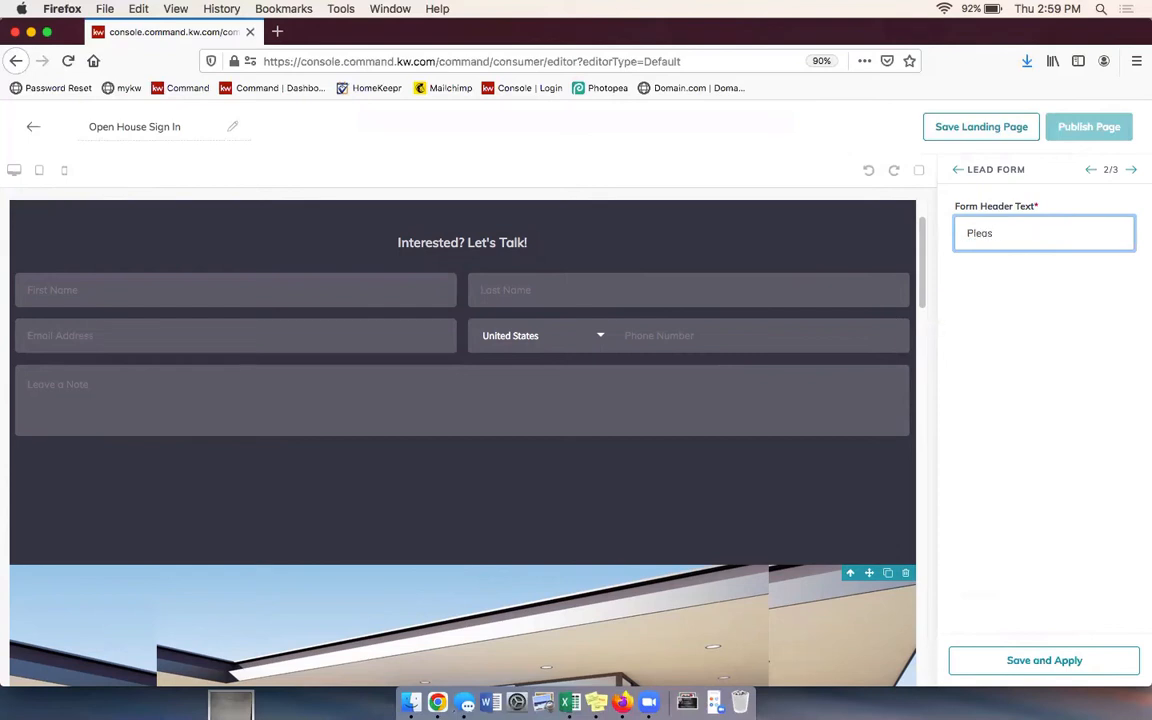
text(e enter your contact in)
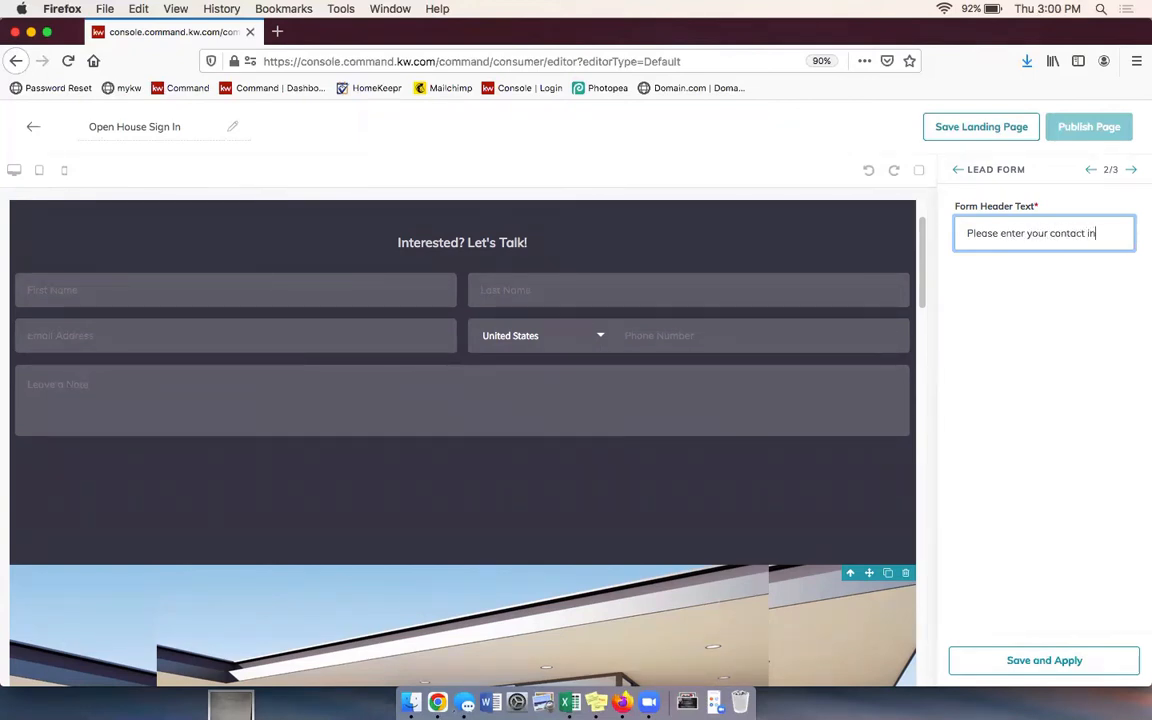
text(formatgion b)
key(BackSpace)
key(BackSpace)
key(BackSpace)
key(BackSpace)
key(BackSpace)
key(BackSpace)
text(i)
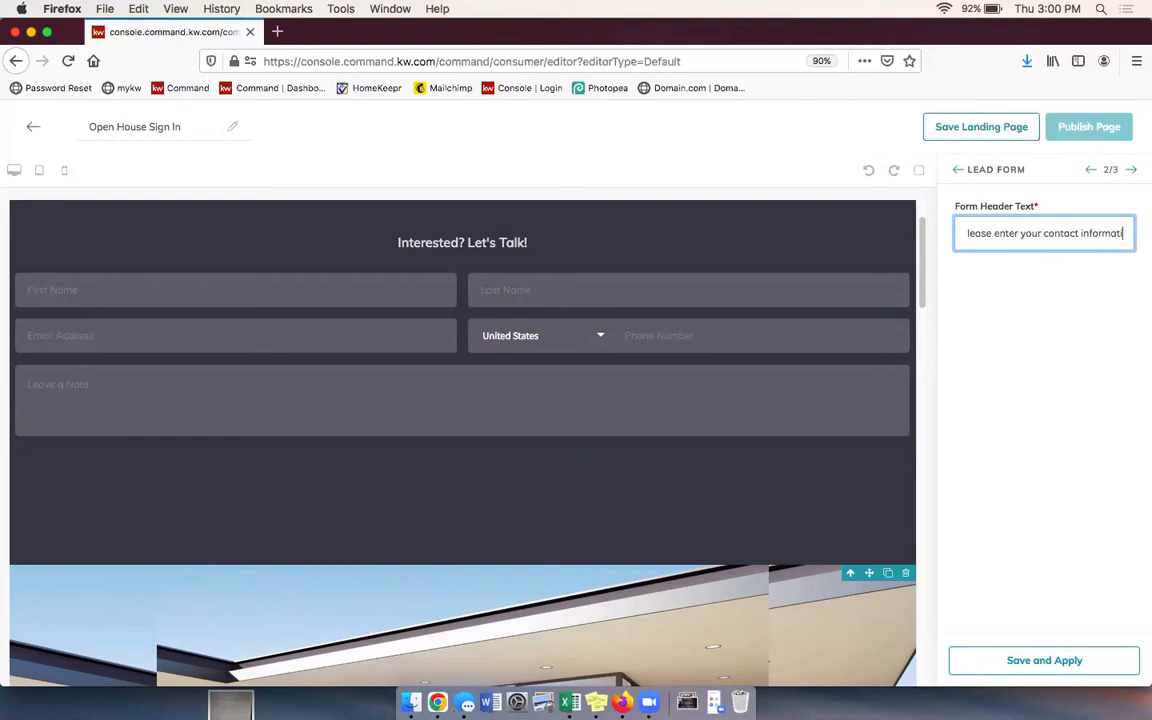
text(on below )
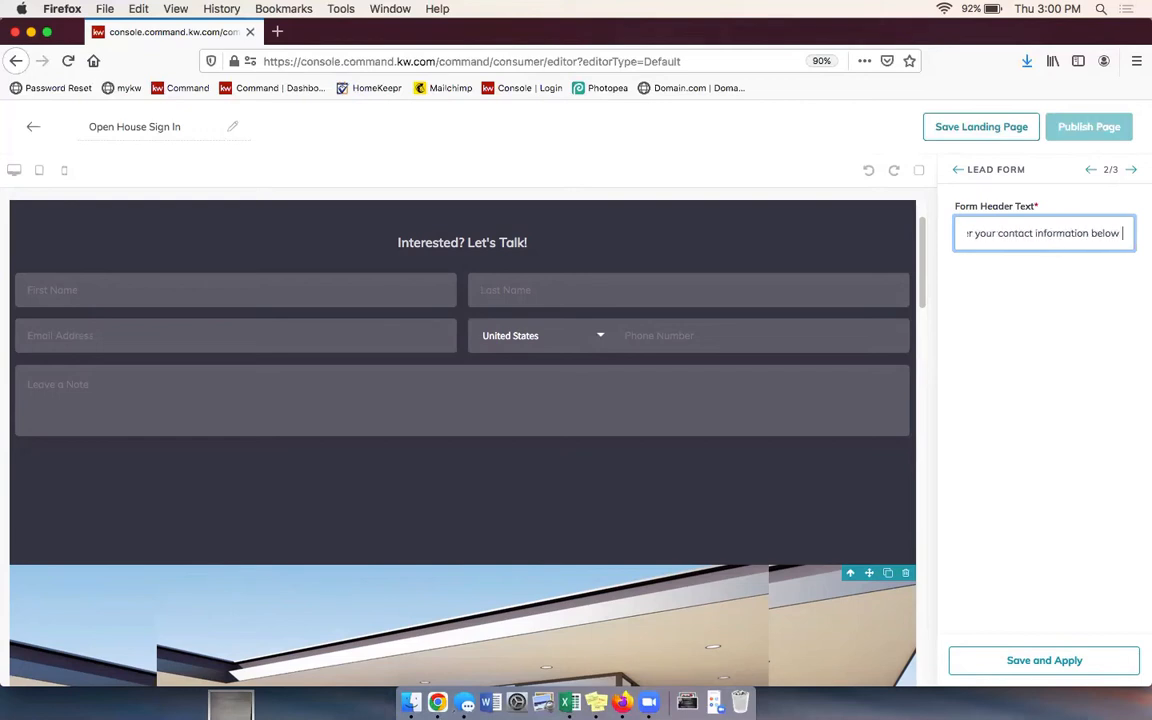
text(to sign in)
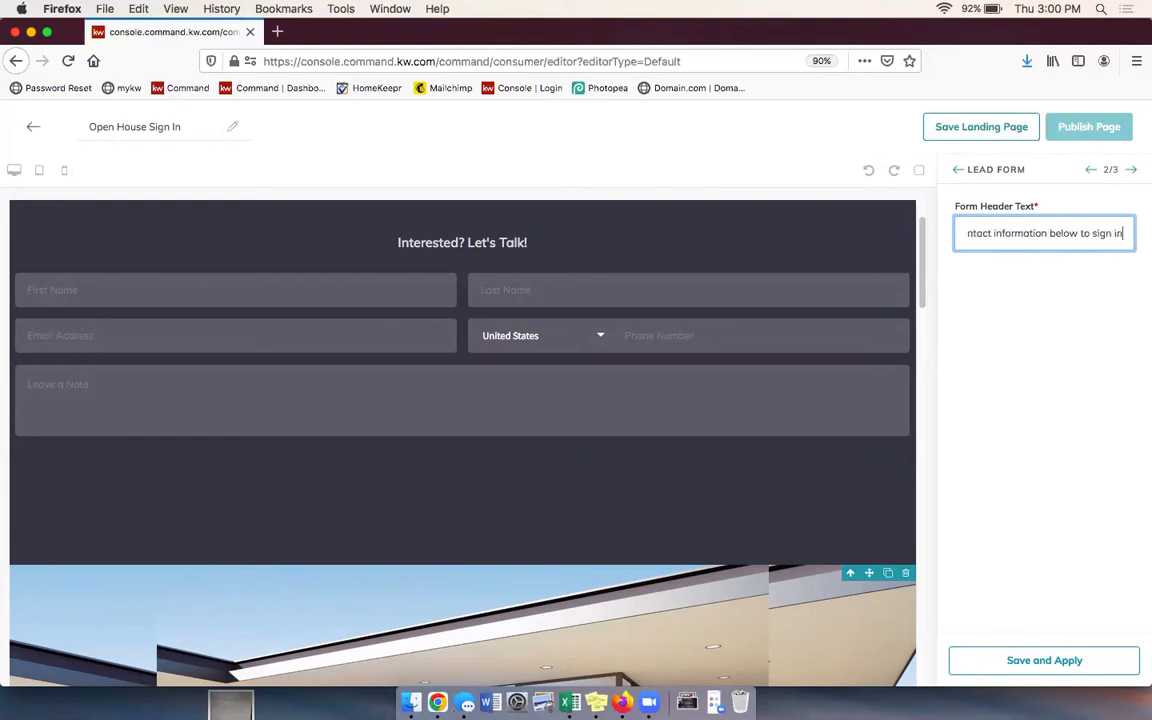
click(1041, 662)
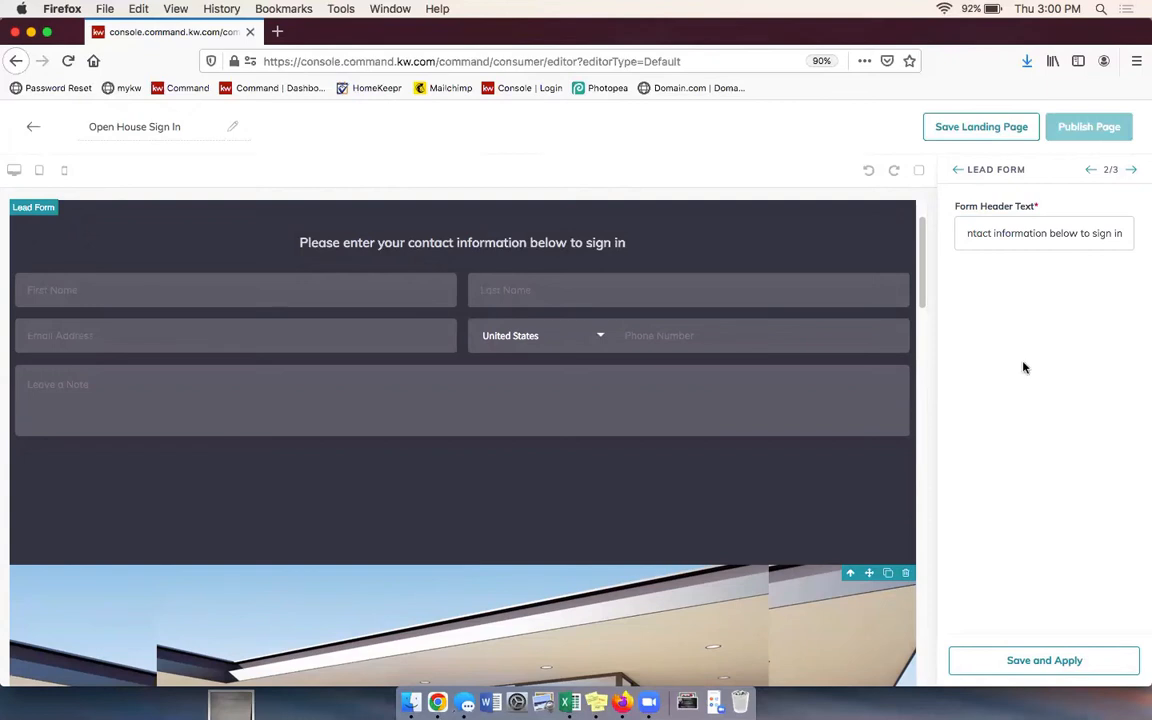
click(1134, 172)
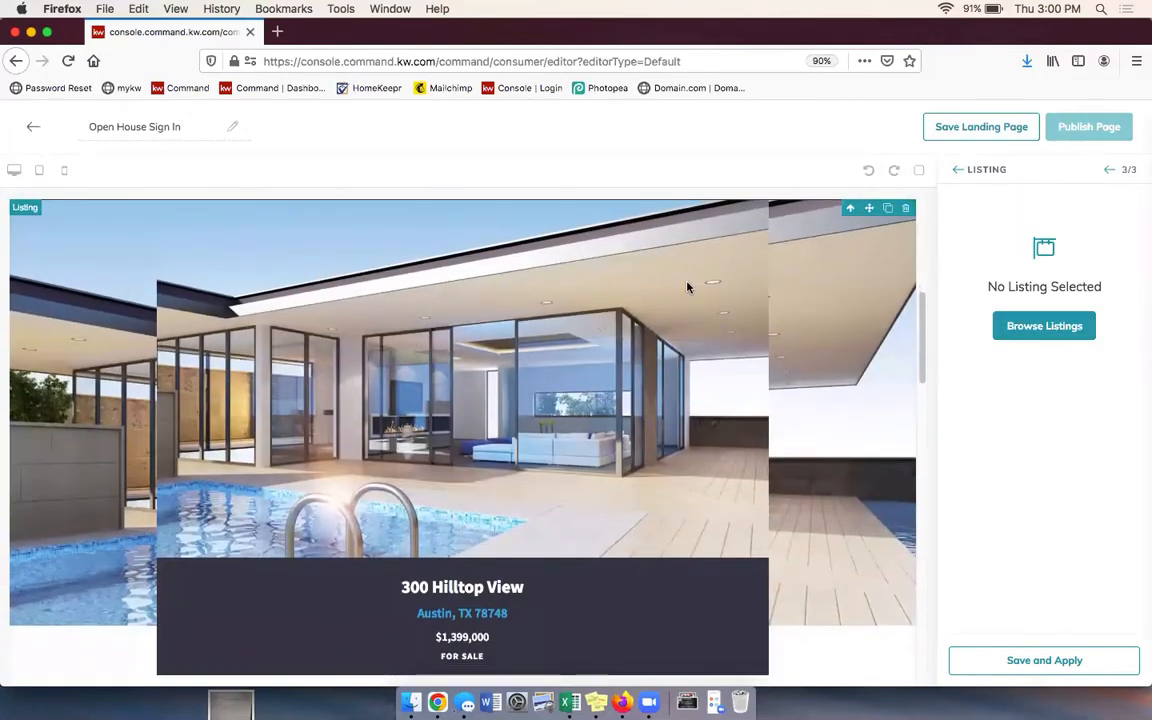
click(1044, 326)
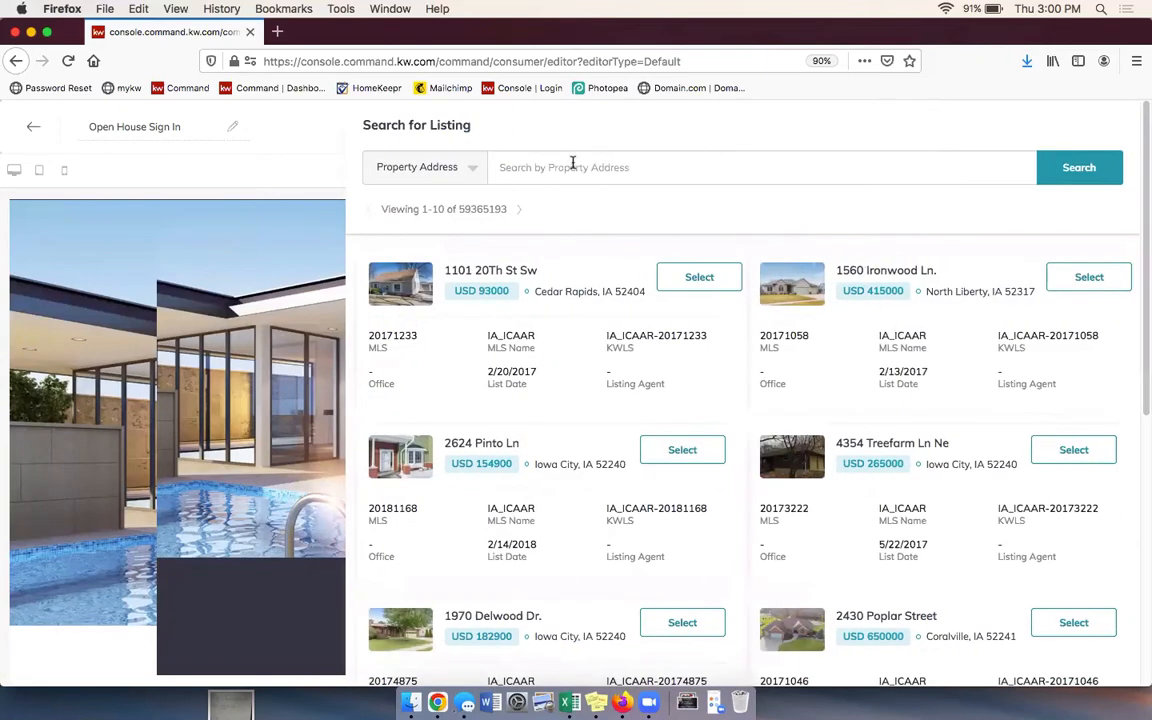
click(614, 168)
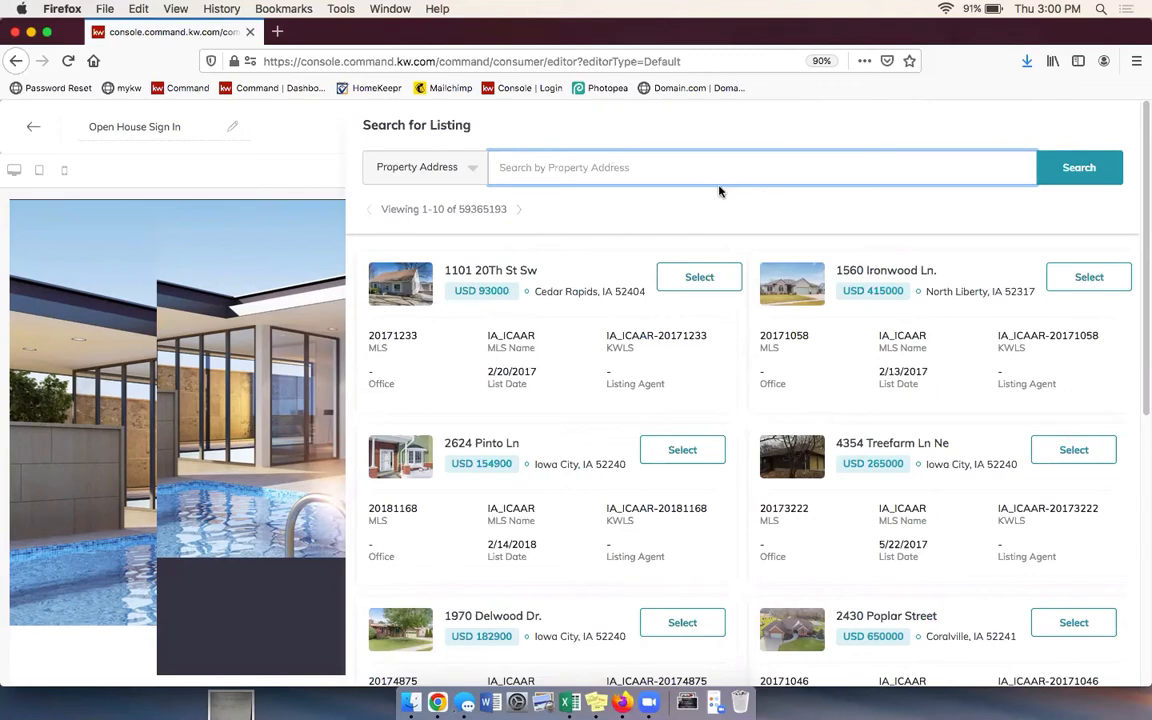
click(466, 167)
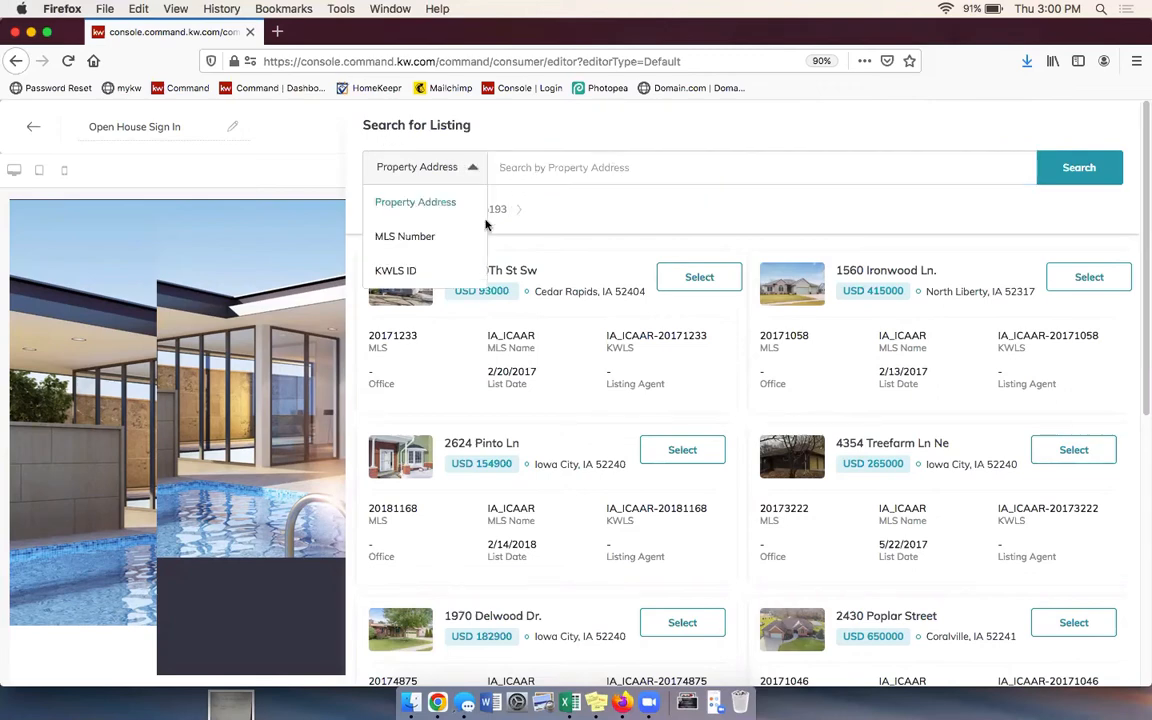
click(567, 170)
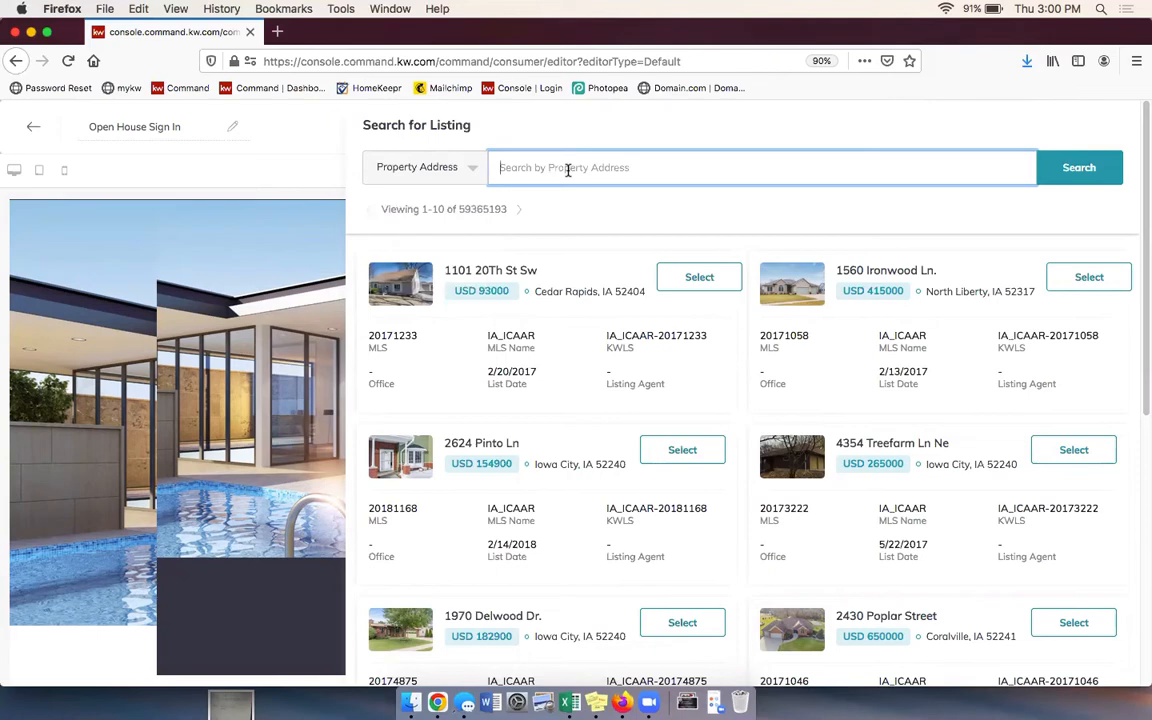
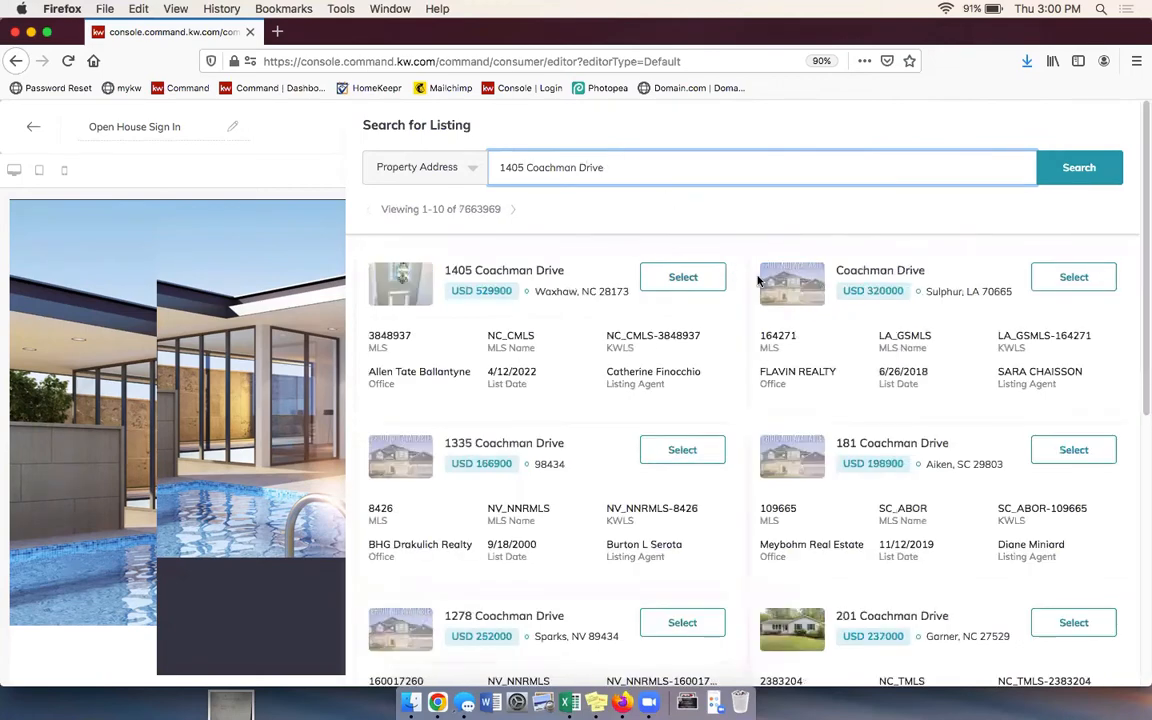
click(705, 283)
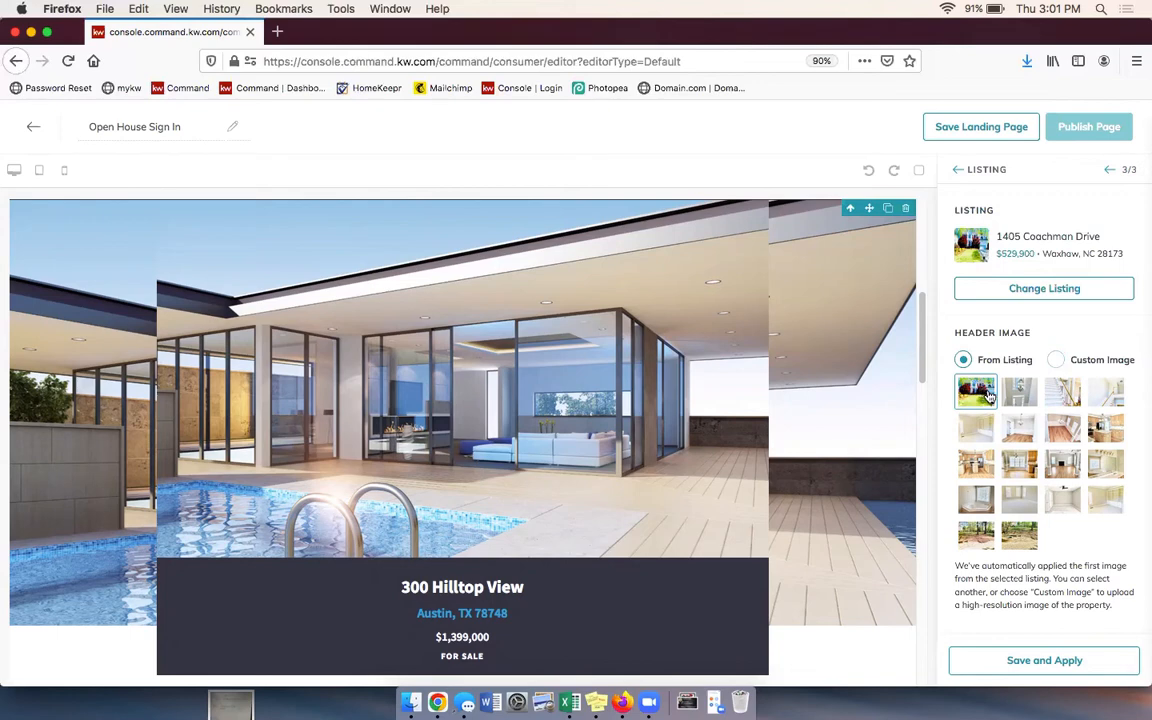
click(1033, 662)
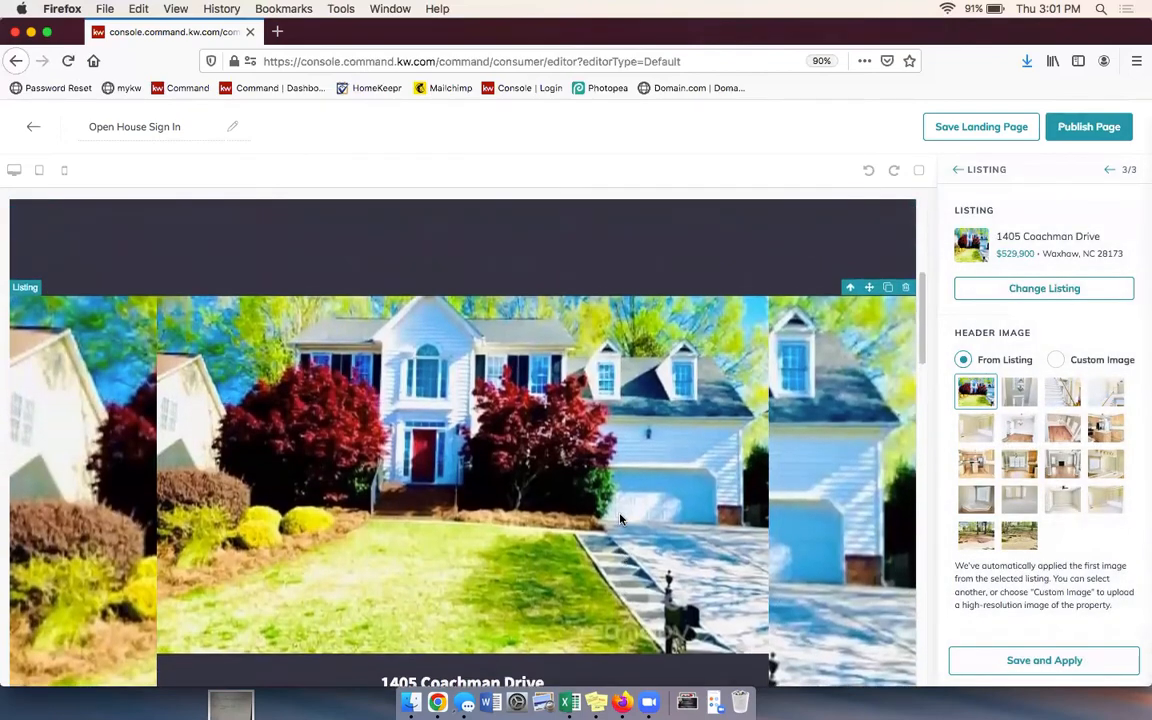
scroll(620, 519, down, 5)
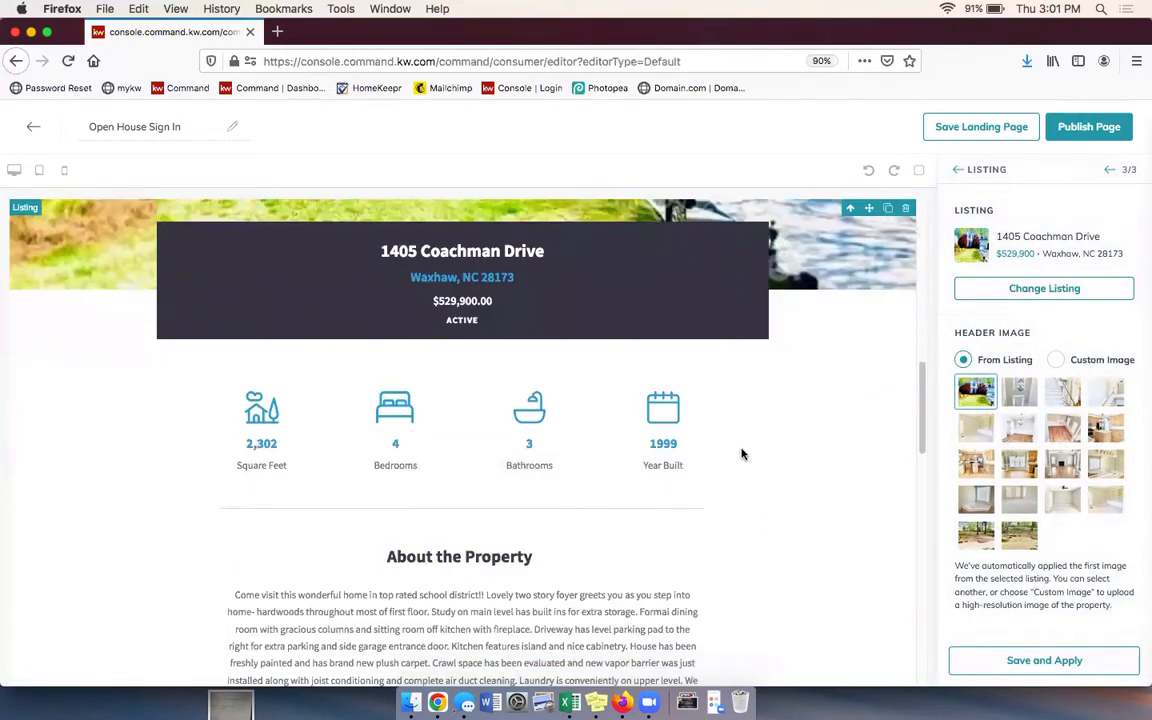
scroll(741, 454, down, 5)
scroll(718, 458, up, 4)
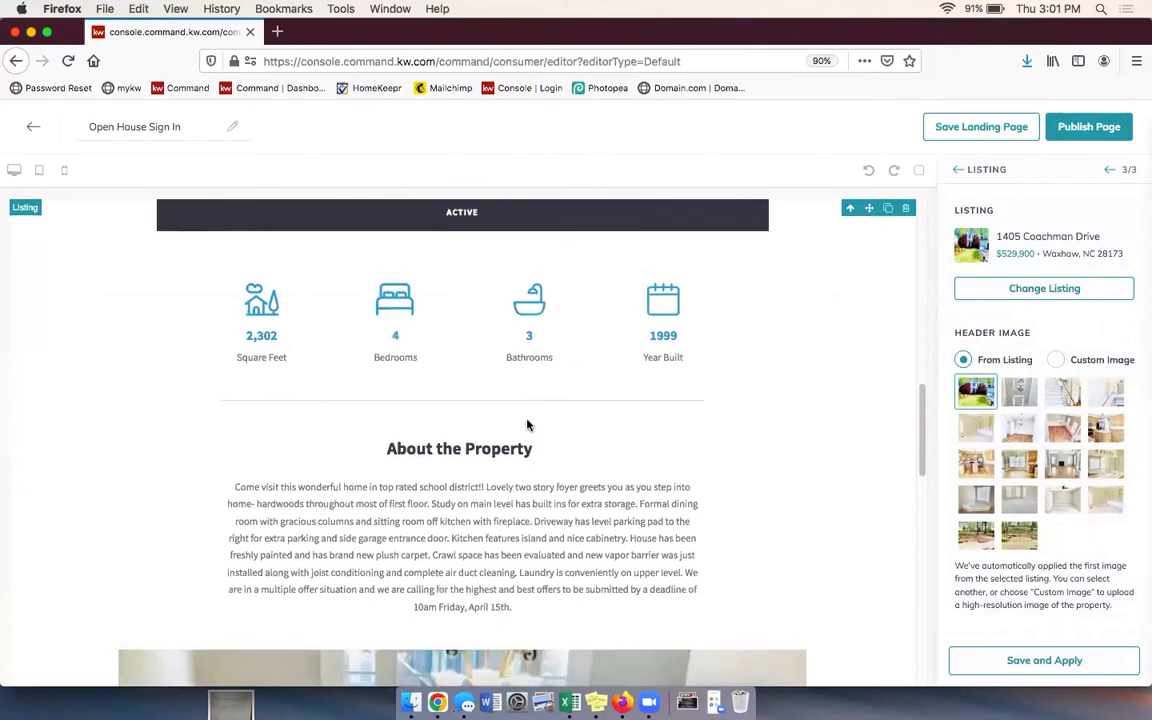
scroll(527, 425, down, 1)
scroll(707, 386, down, 5)
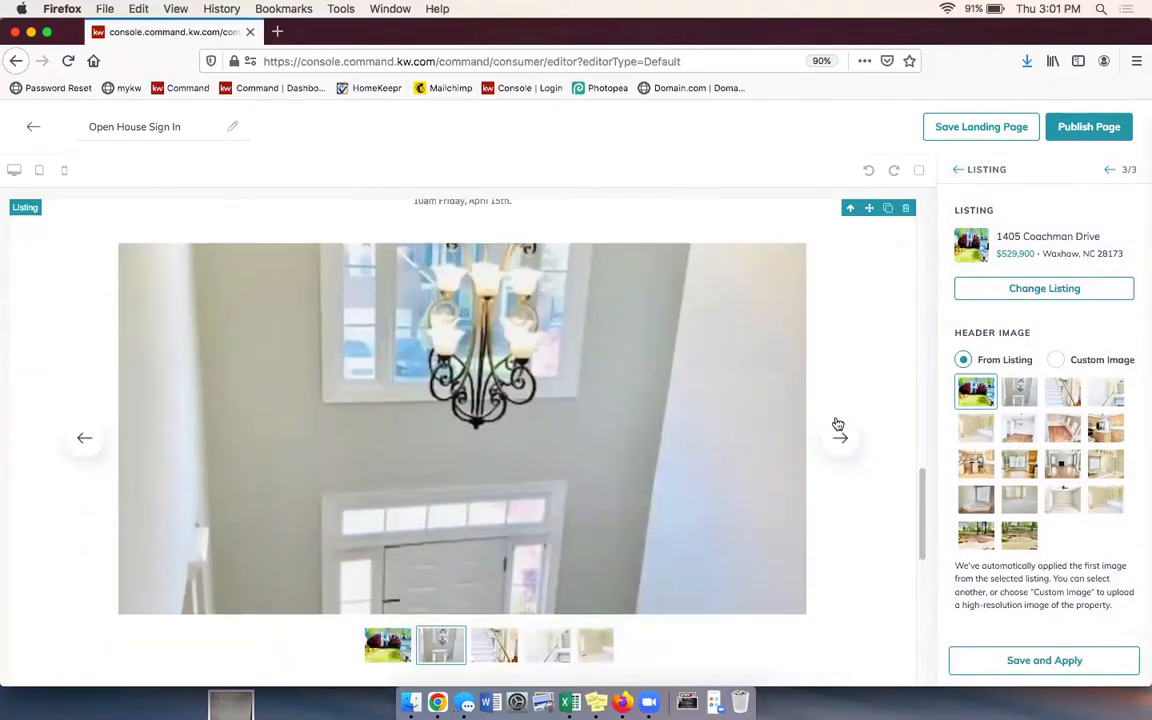
Step: Step through the listing's photos, check its features and map, then return to the top
click(848, 413)
click(851, 414)
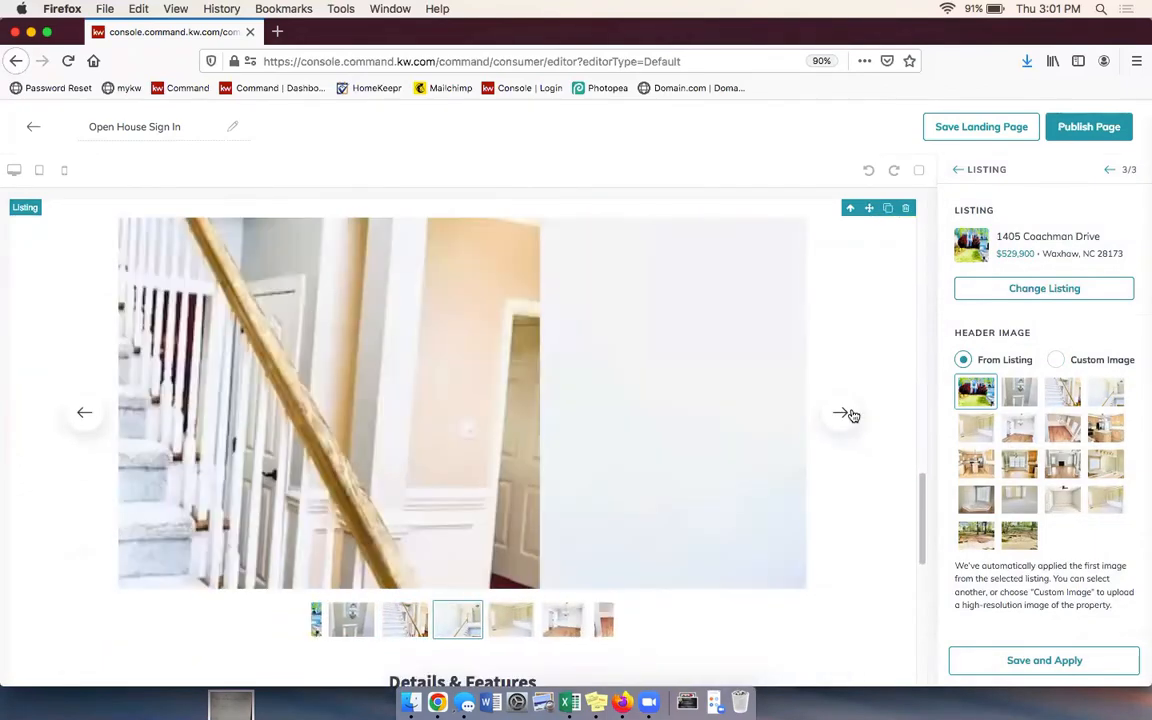
click(851, 414)
click(851, 414)
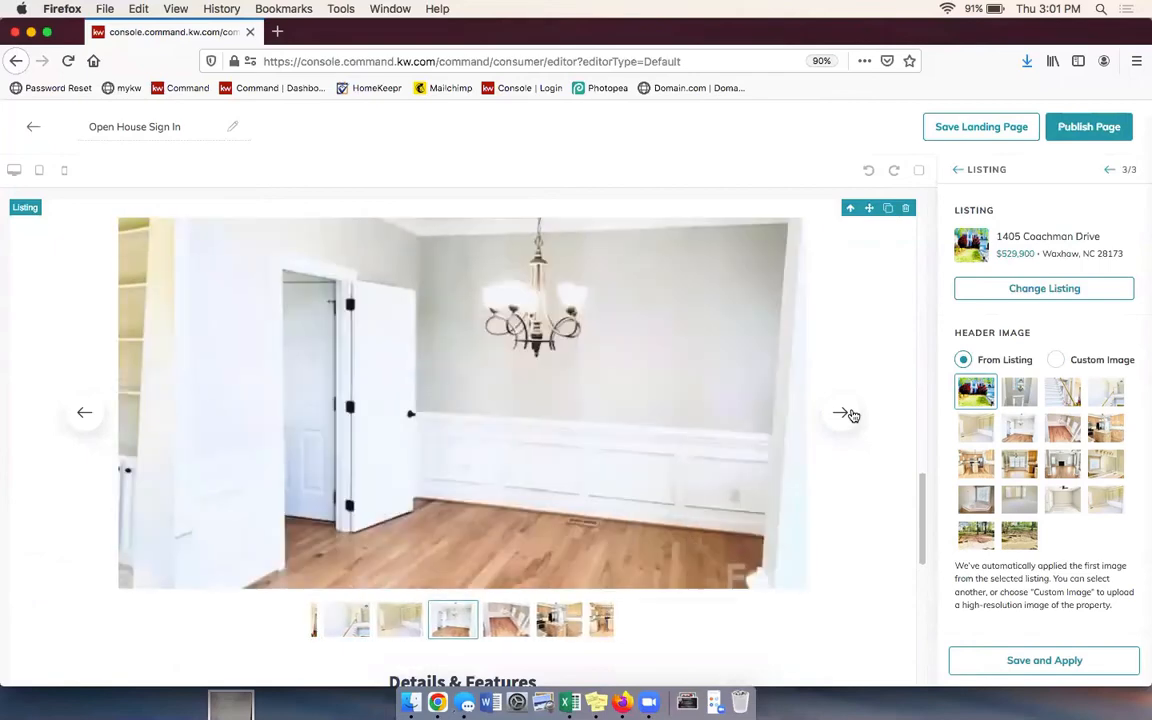
scroll(852, 414, down, 5)
scroll(501, 355, down, 3)
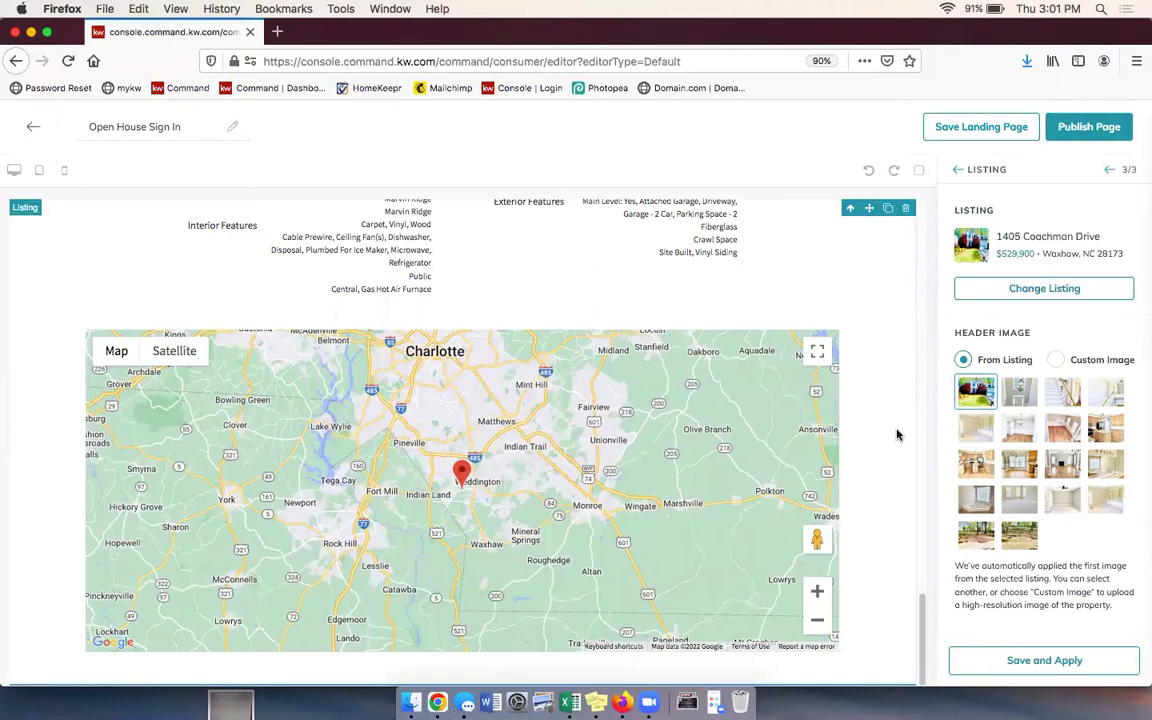
scroll(897, 433, up, 8)
scroll(884, 428, up, 10)
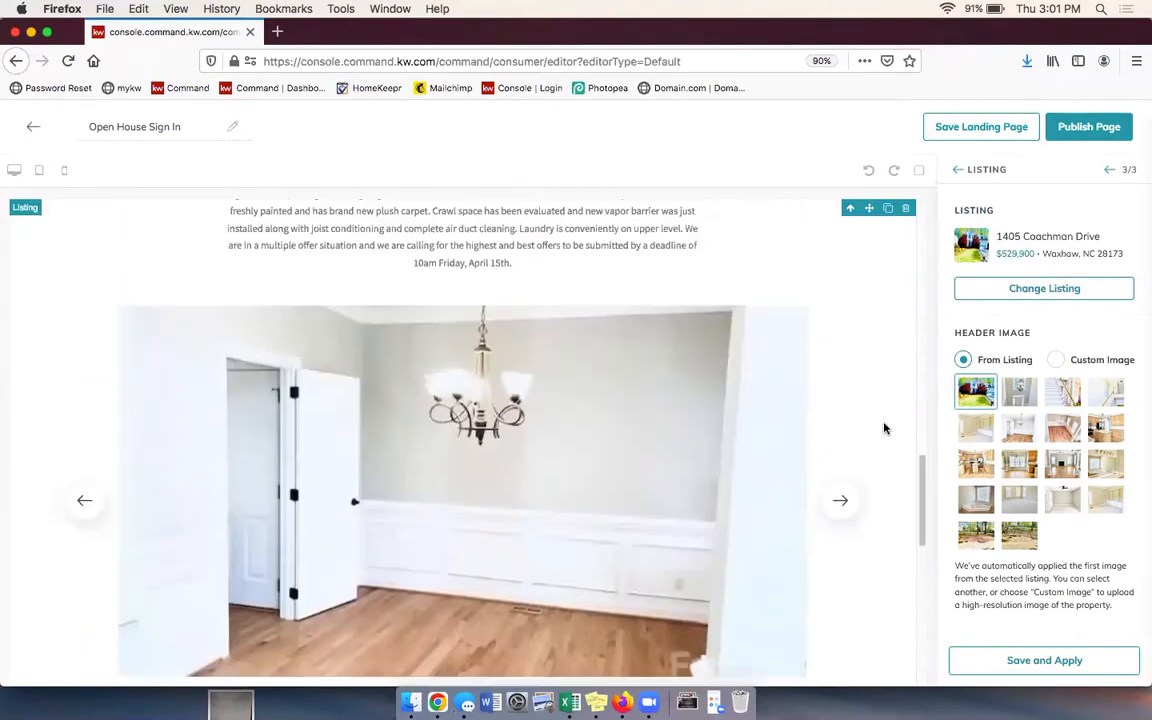
scroll(884, 428, up, 8)
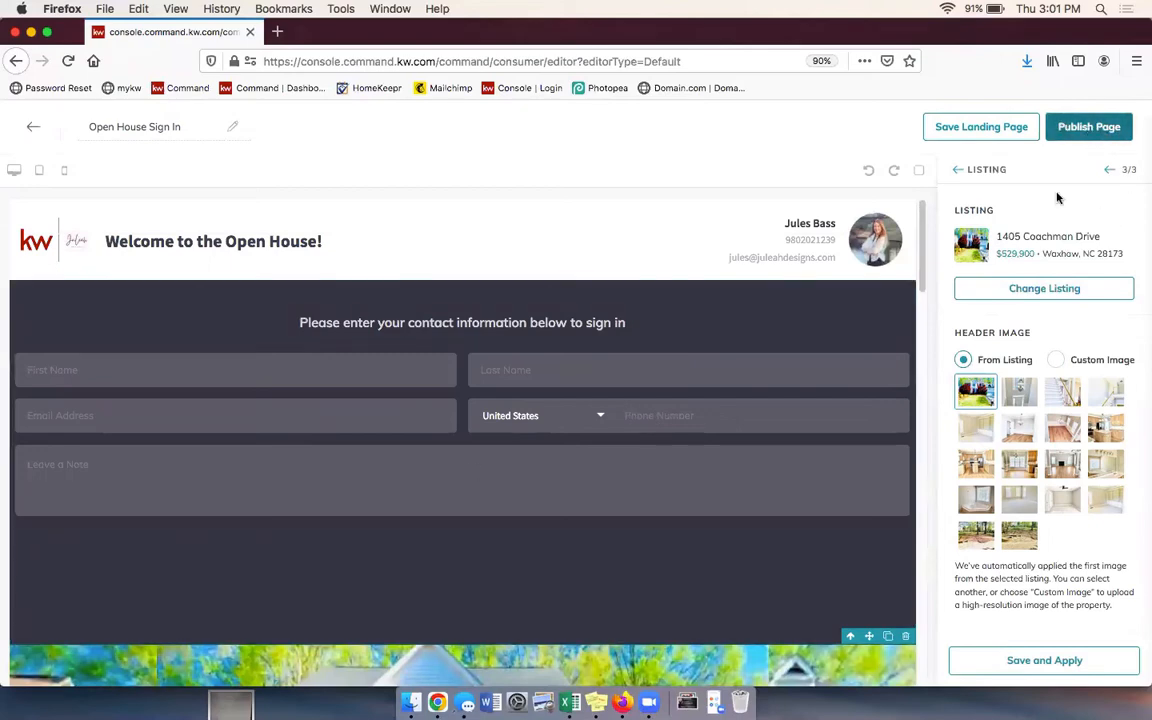
Step: Publish the Open House Sign In page, confirming the update of the active page
click(1108, 128)
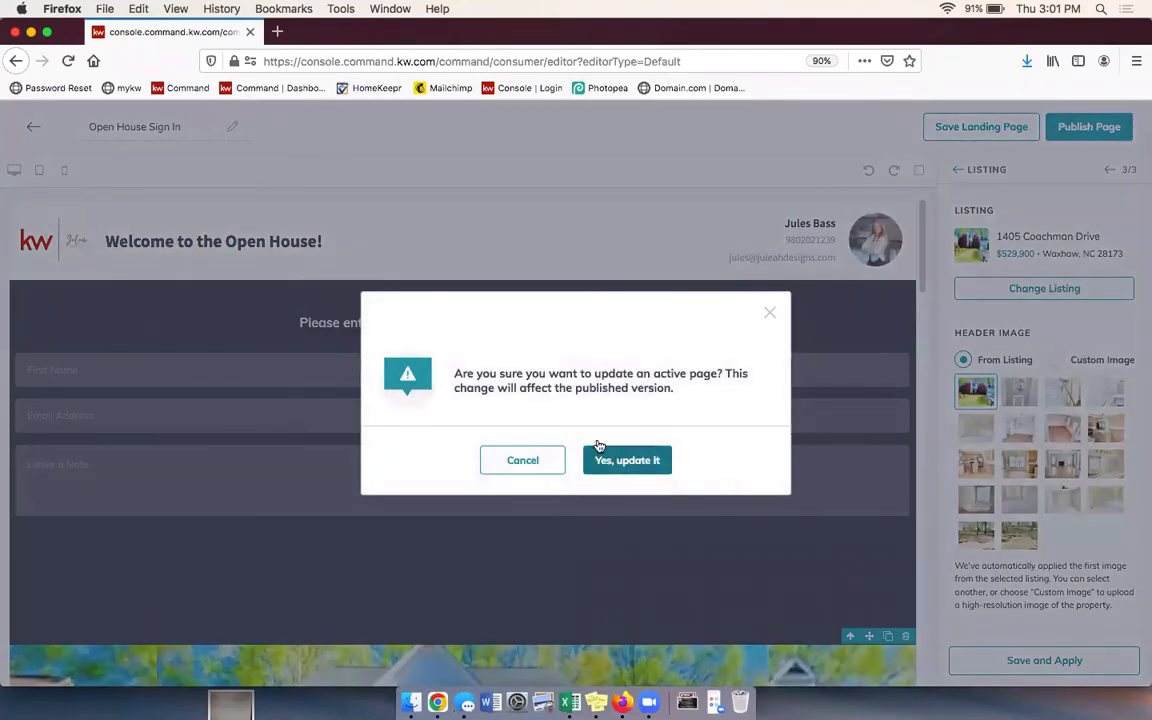
click(648, 461)
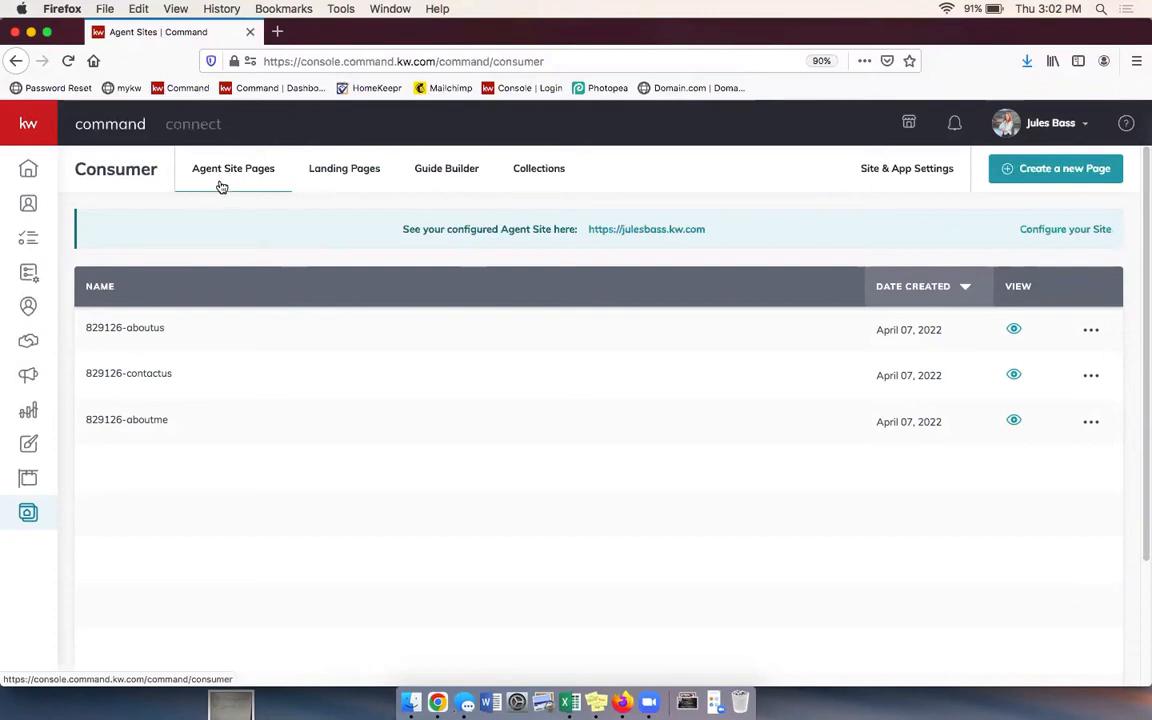
Step: Choose Change URL for the Open House Sign In row in the Landing Pages list
click(354, 172)
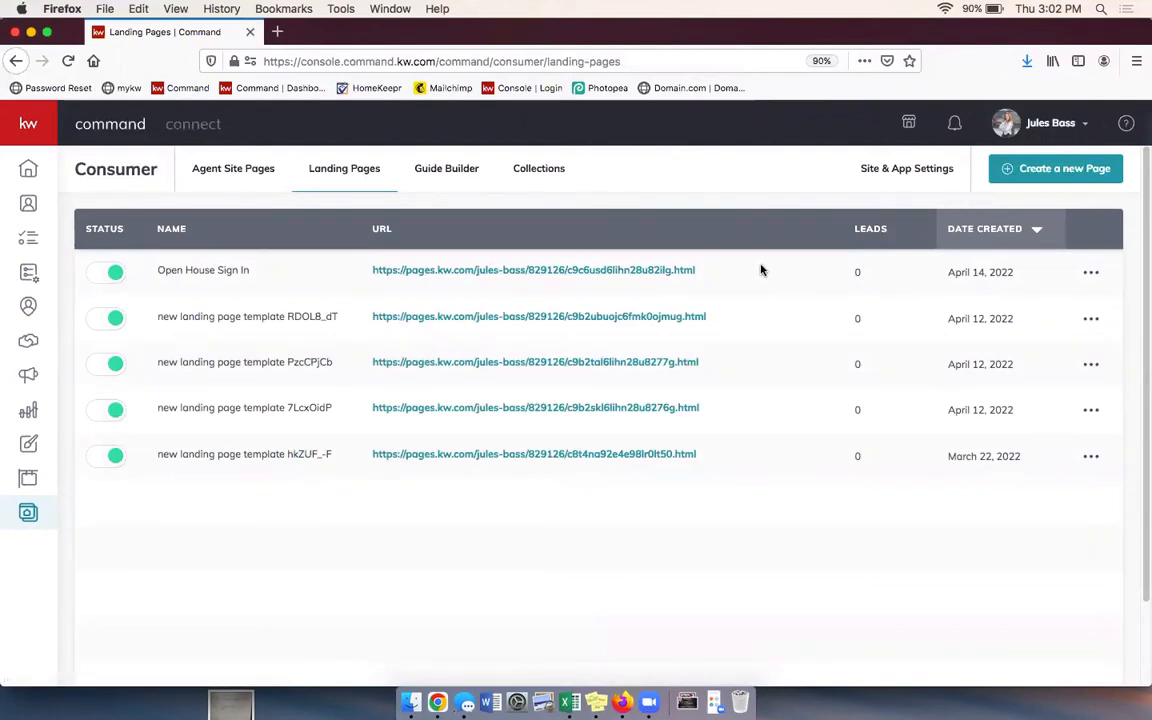
click(1092, 273)
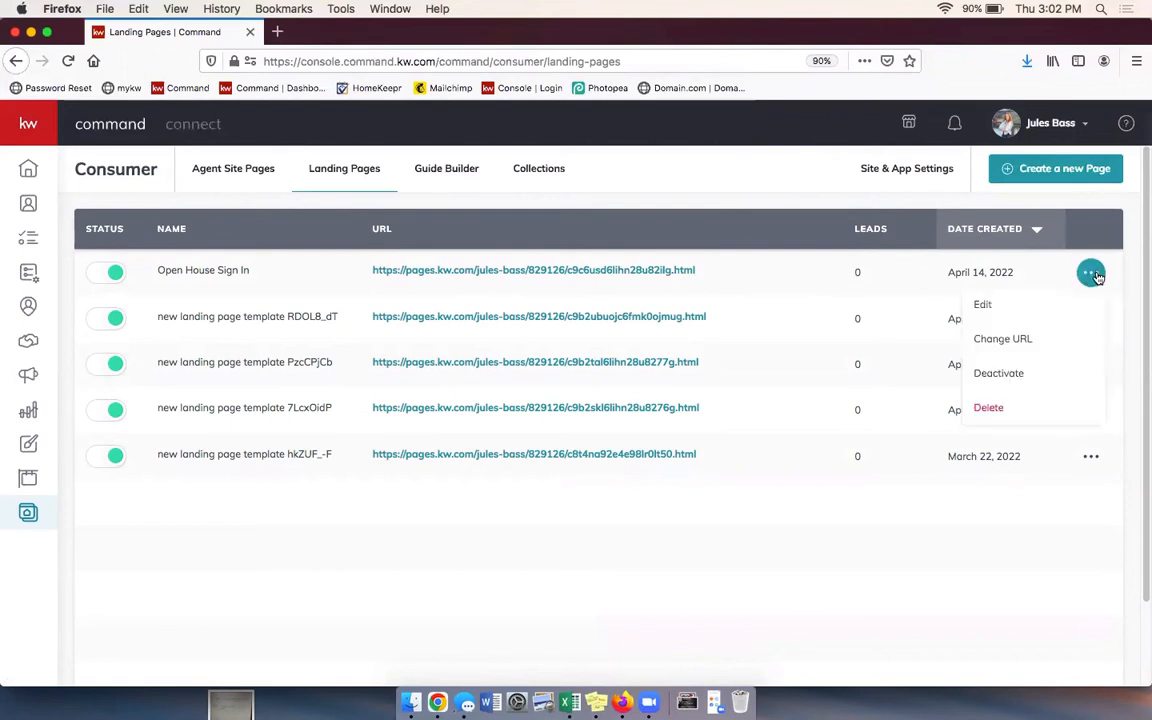
click(1027, 343)
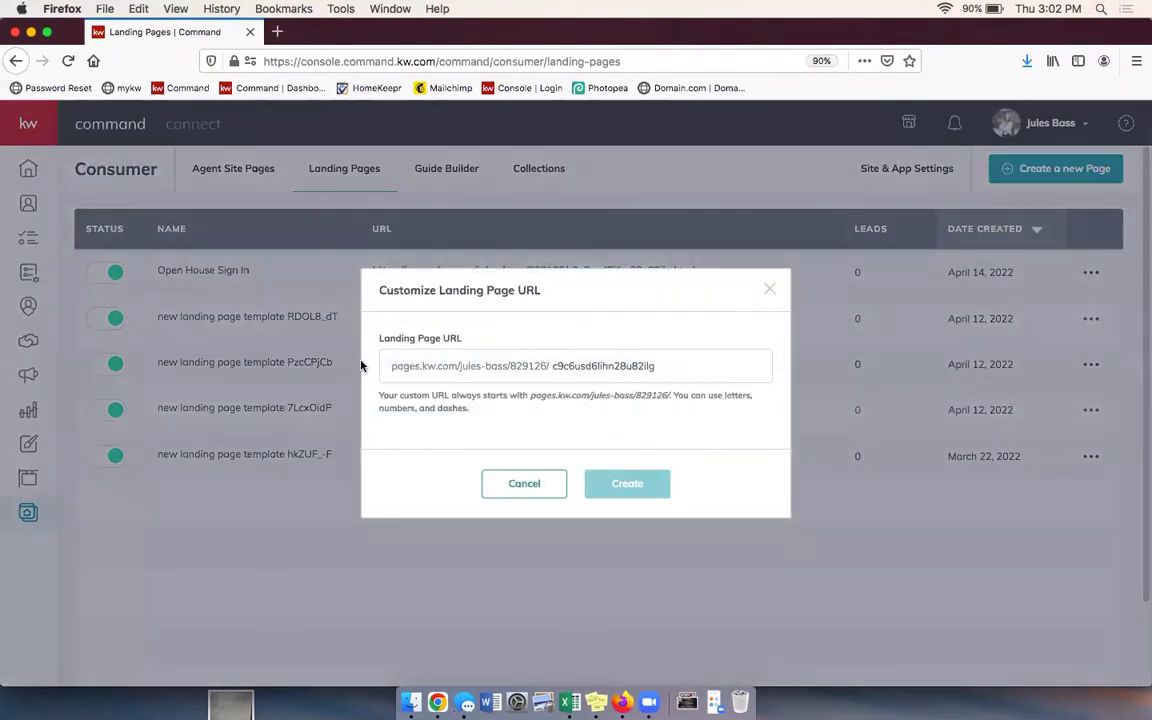
drag(702, 367, 551, 368)
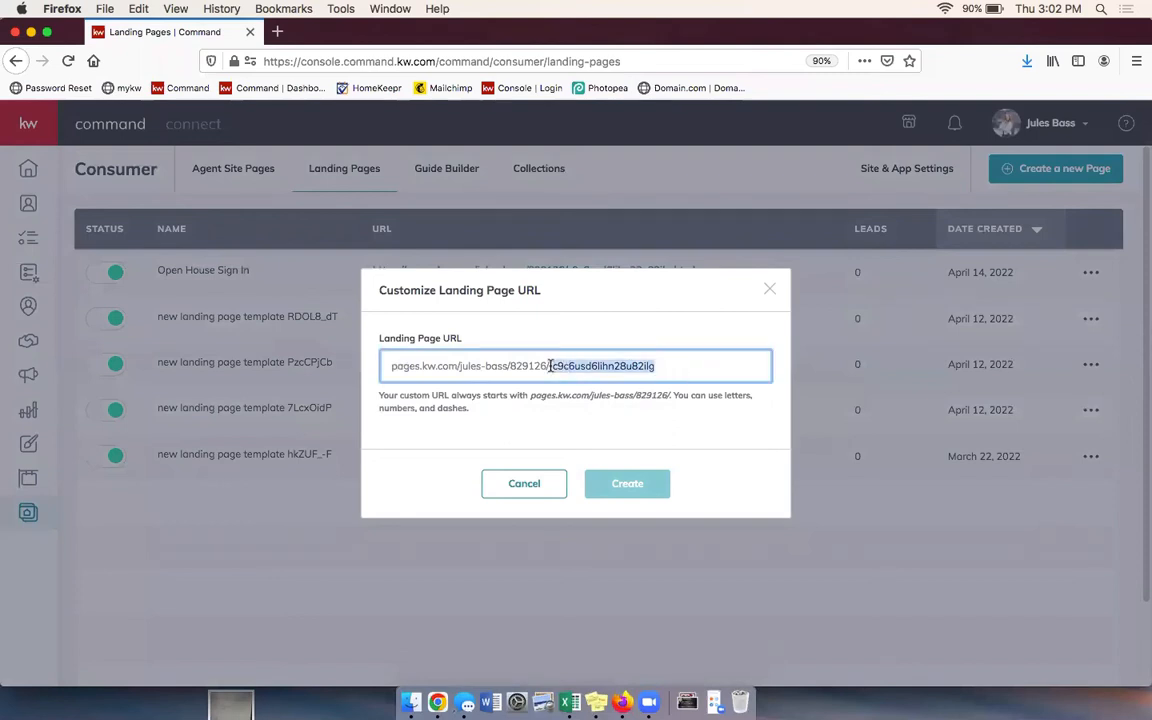
key(BackSpace)
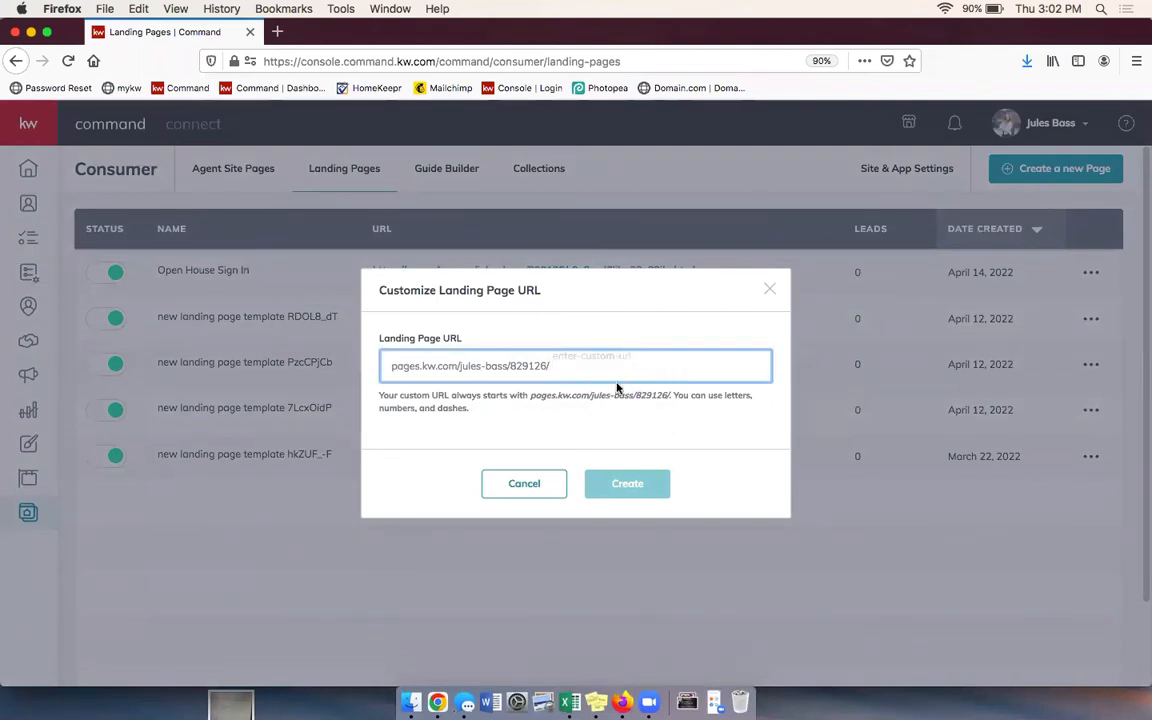
text(OP)
key(BackSpace)
key(BackSpace)
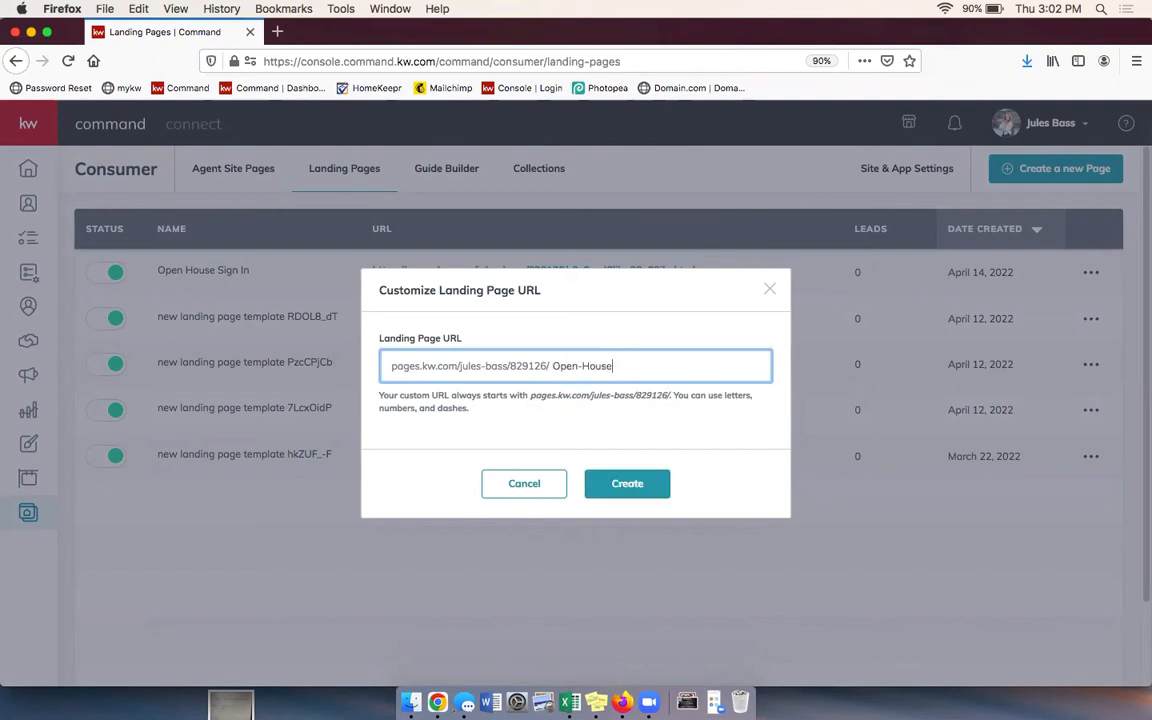
click(649, 490)
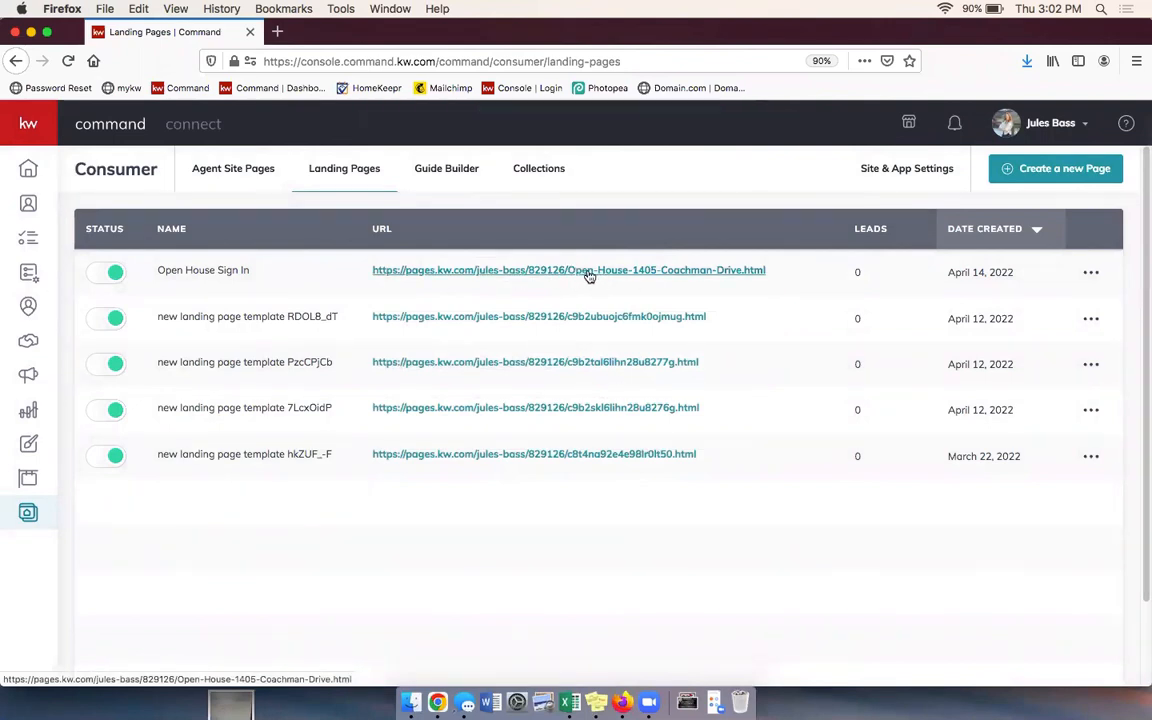
click(563, 272)
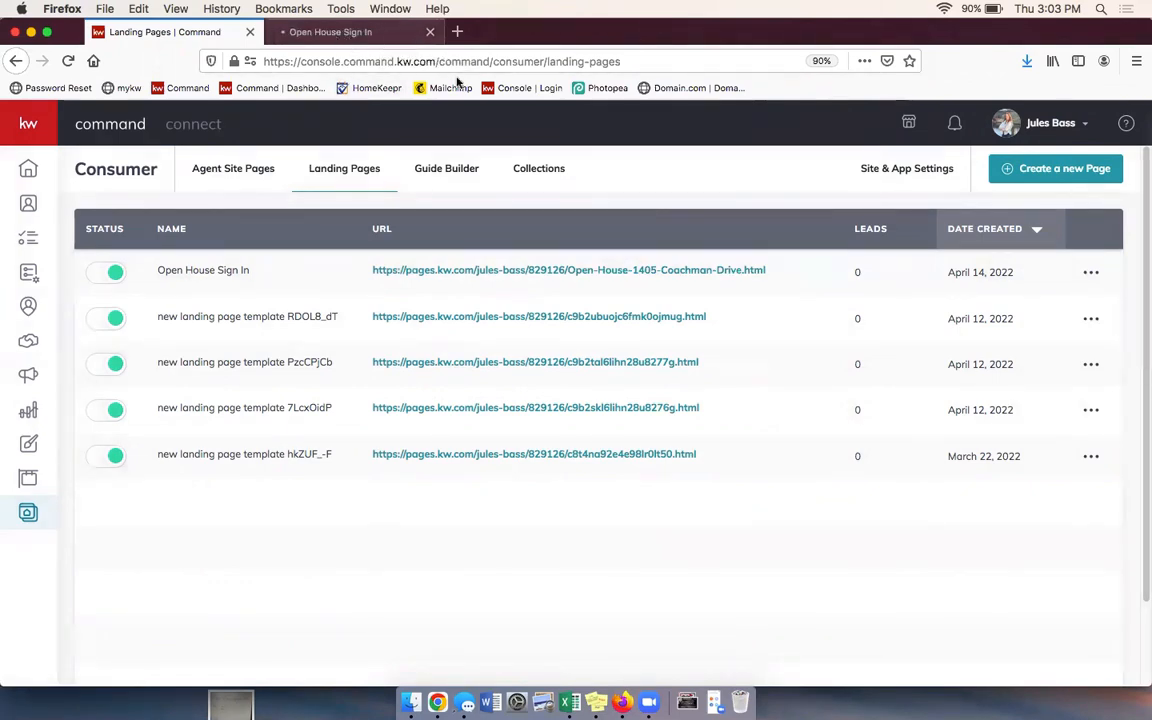
Step: On the live Open House Sign In tab, check the welcome header and the First Name field
click(363, 33)
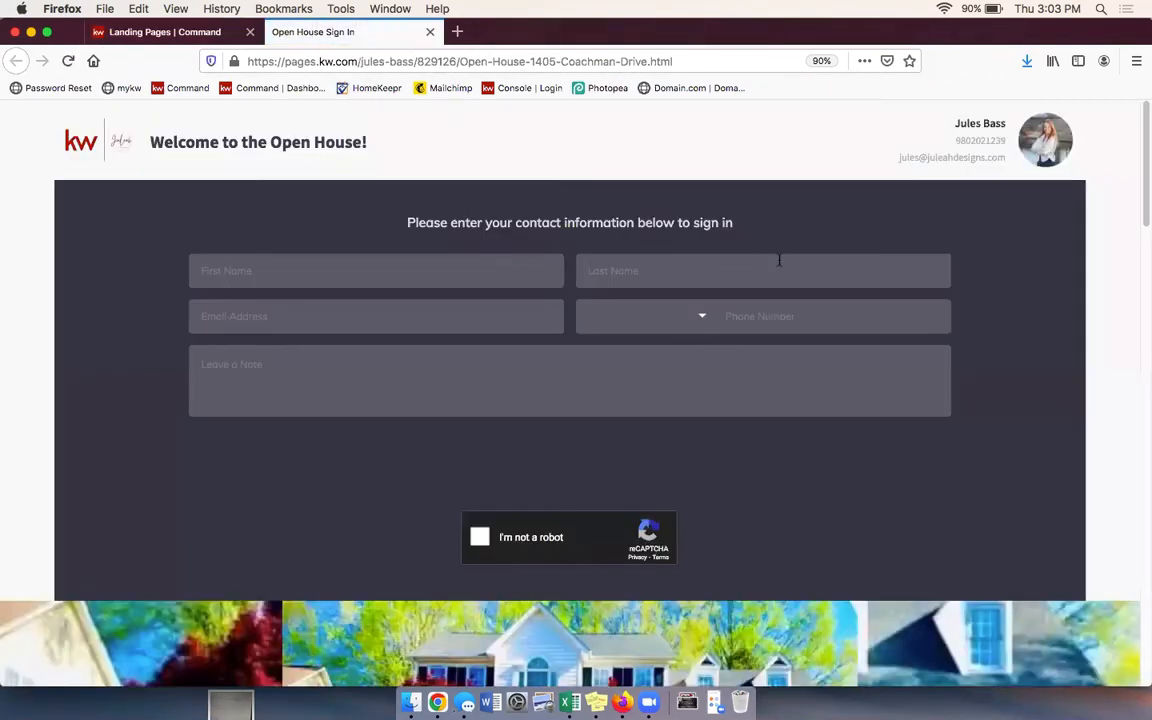
scroll(1049, 365, down, 1)
scroll(550, 298, up, 1)
drag(135, 125, 1023, 175)
click(1029, 265)
click(465, 271)
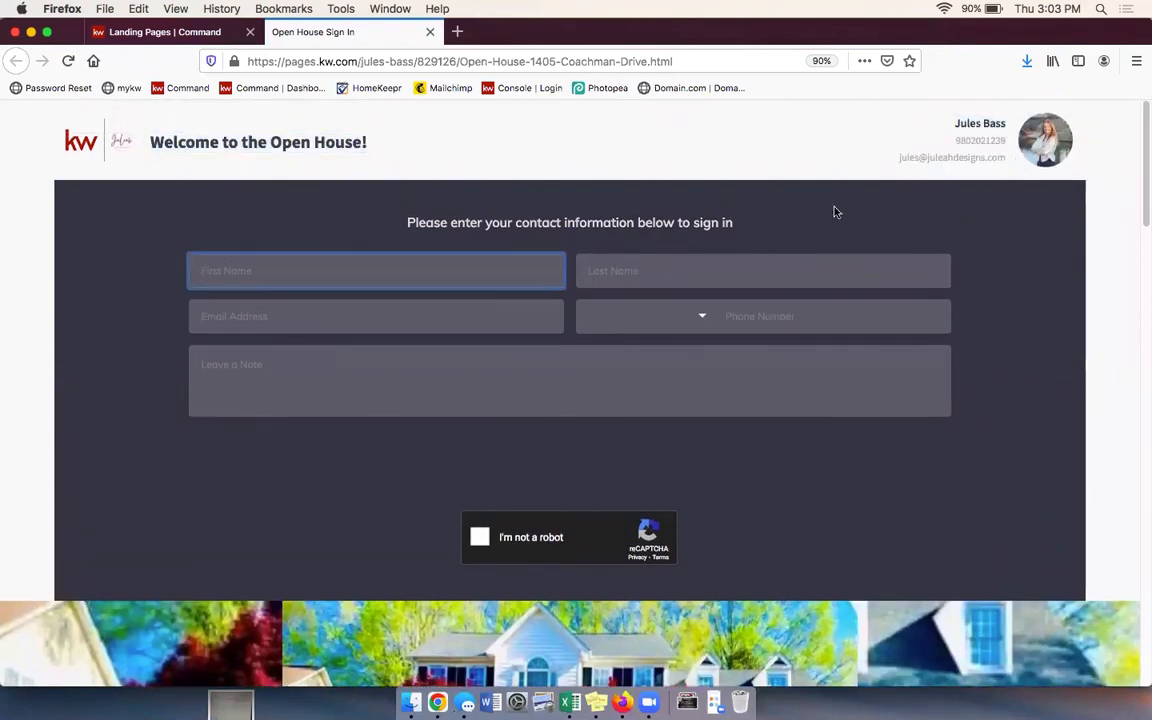
click(792, 208)
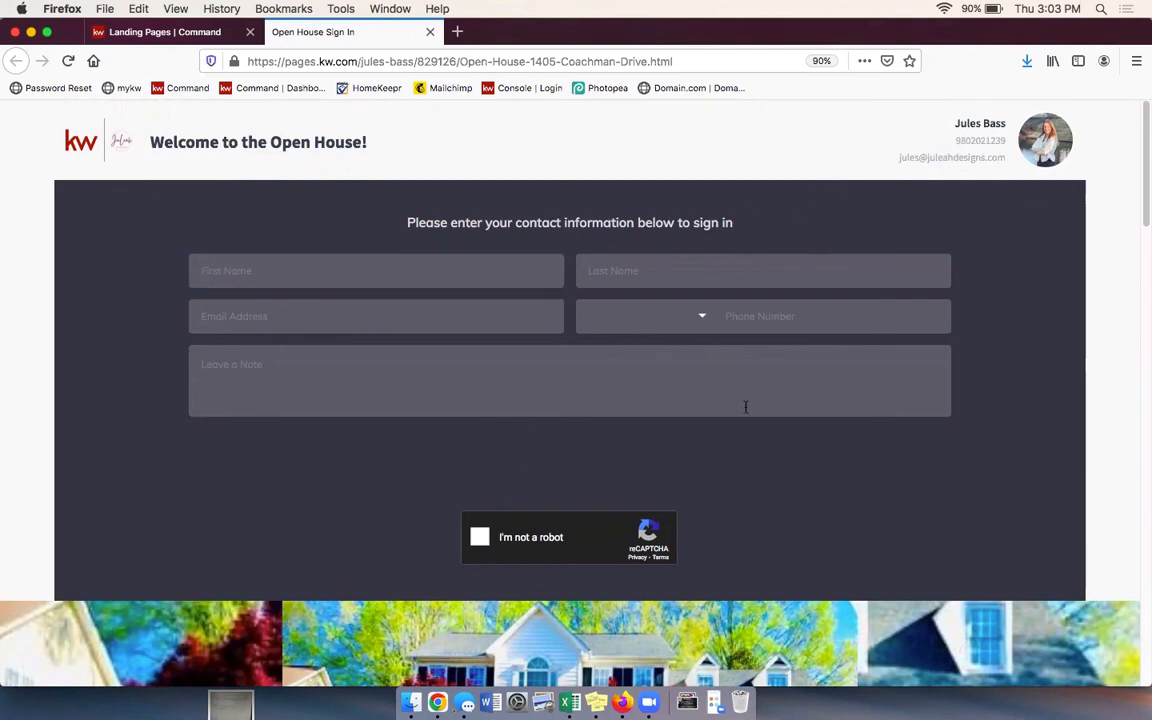
Step: Scroll down through the listing photos and property description, then back up
scroll(863, 479, down, 10)
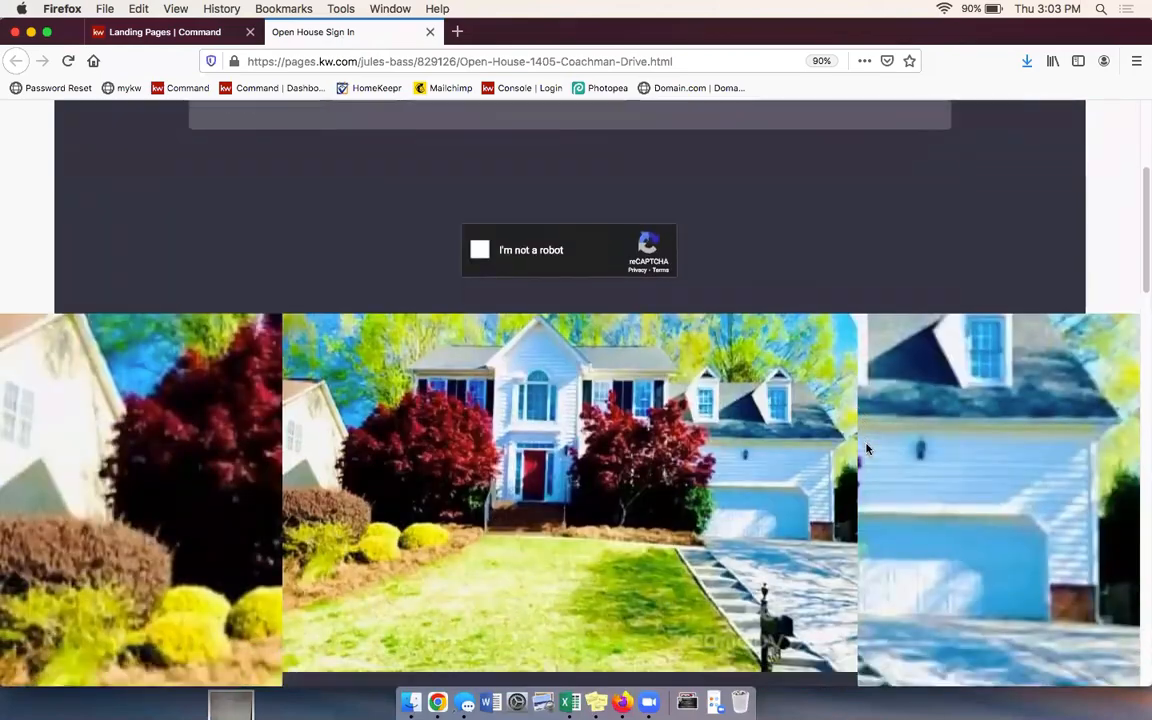
scroll(850, 448, down, 3)
scroll(864, 424, down, 3)
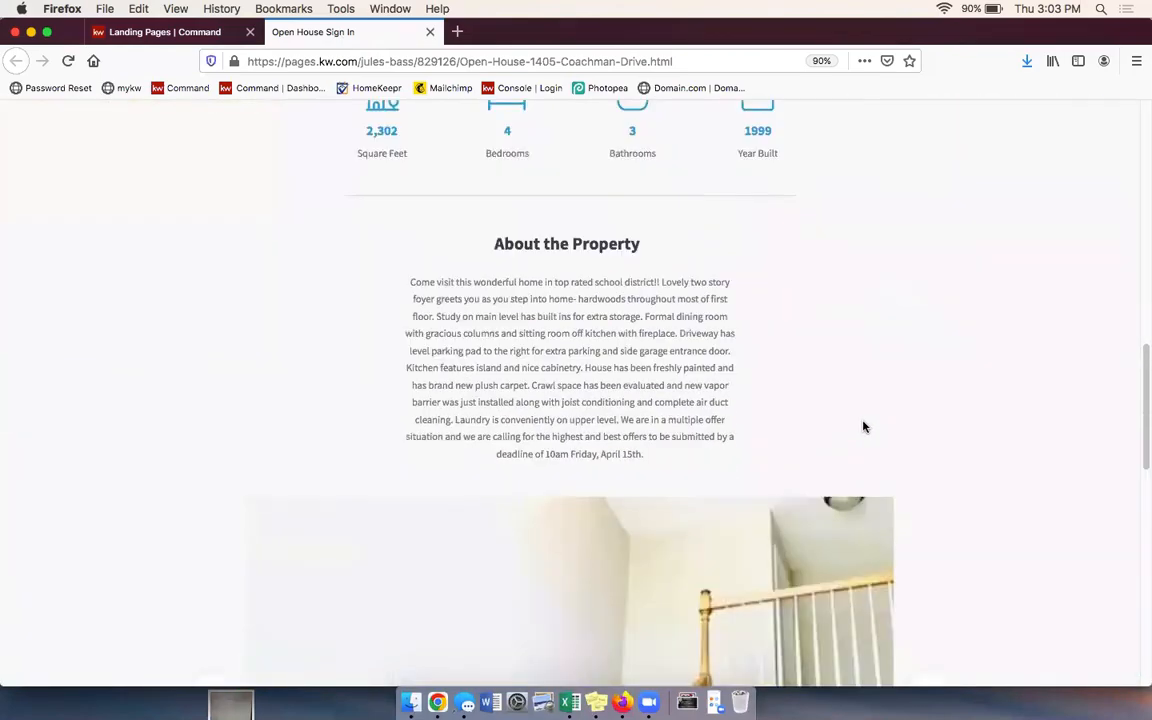
scroll(1029, 458, down, 8)
scroll(1036, 468, up, 15)
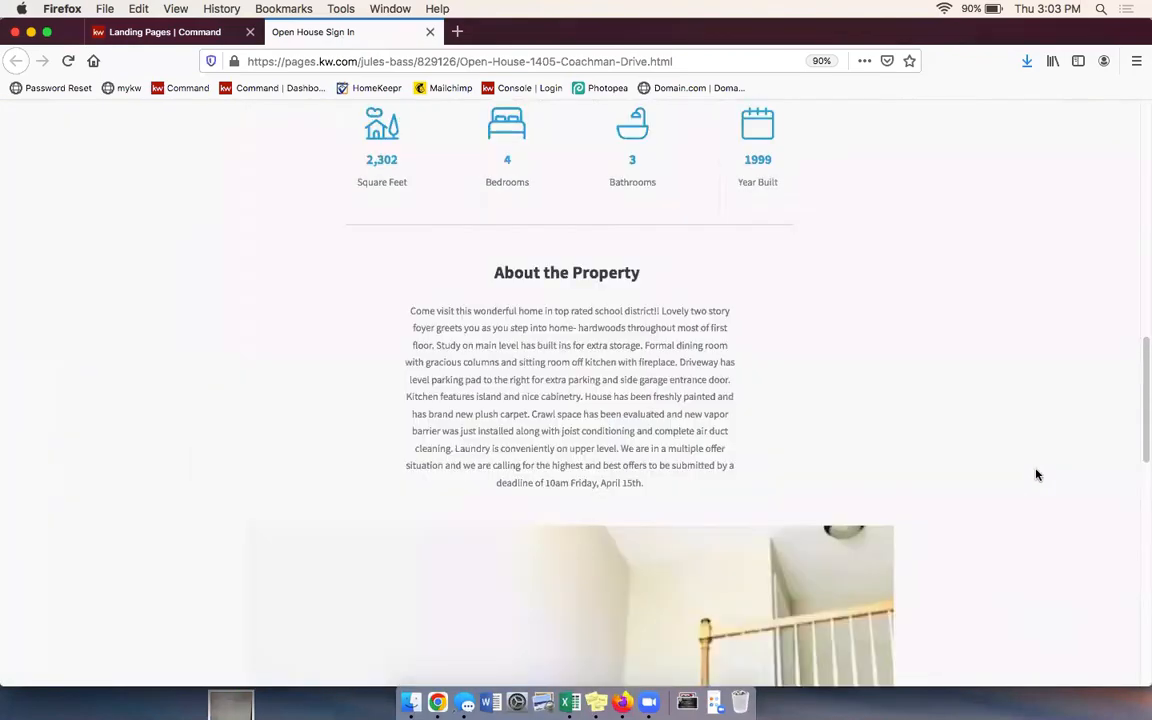
scroll(1036, 472, up, 5)
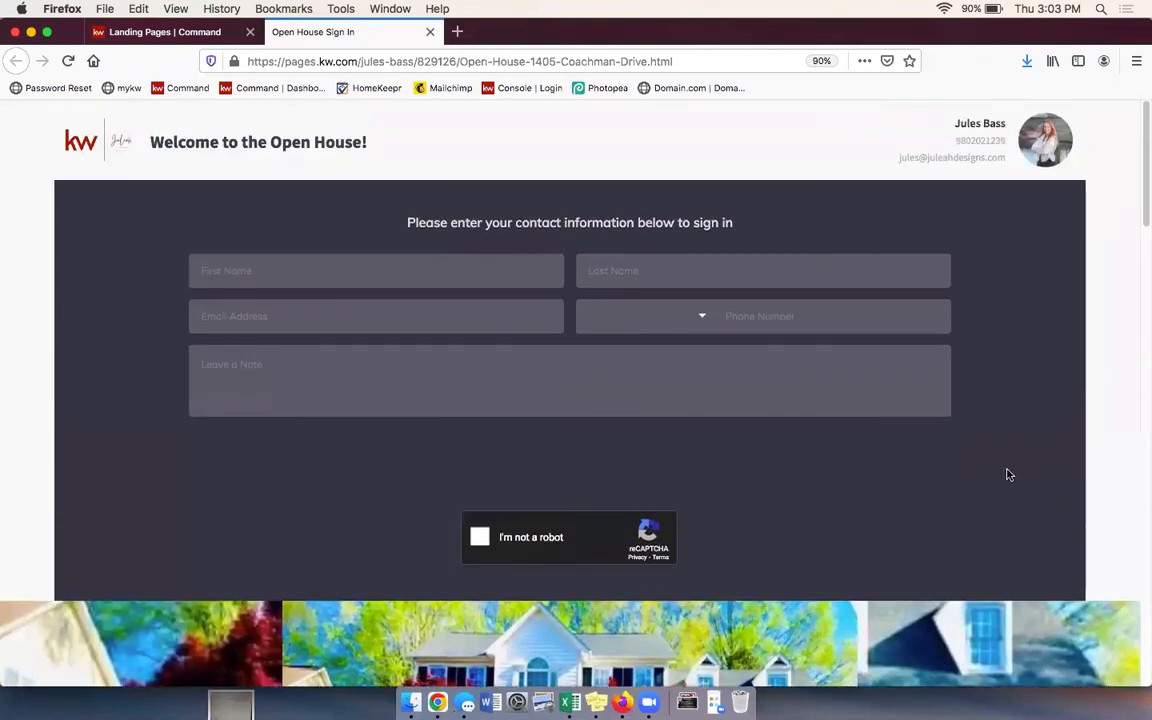